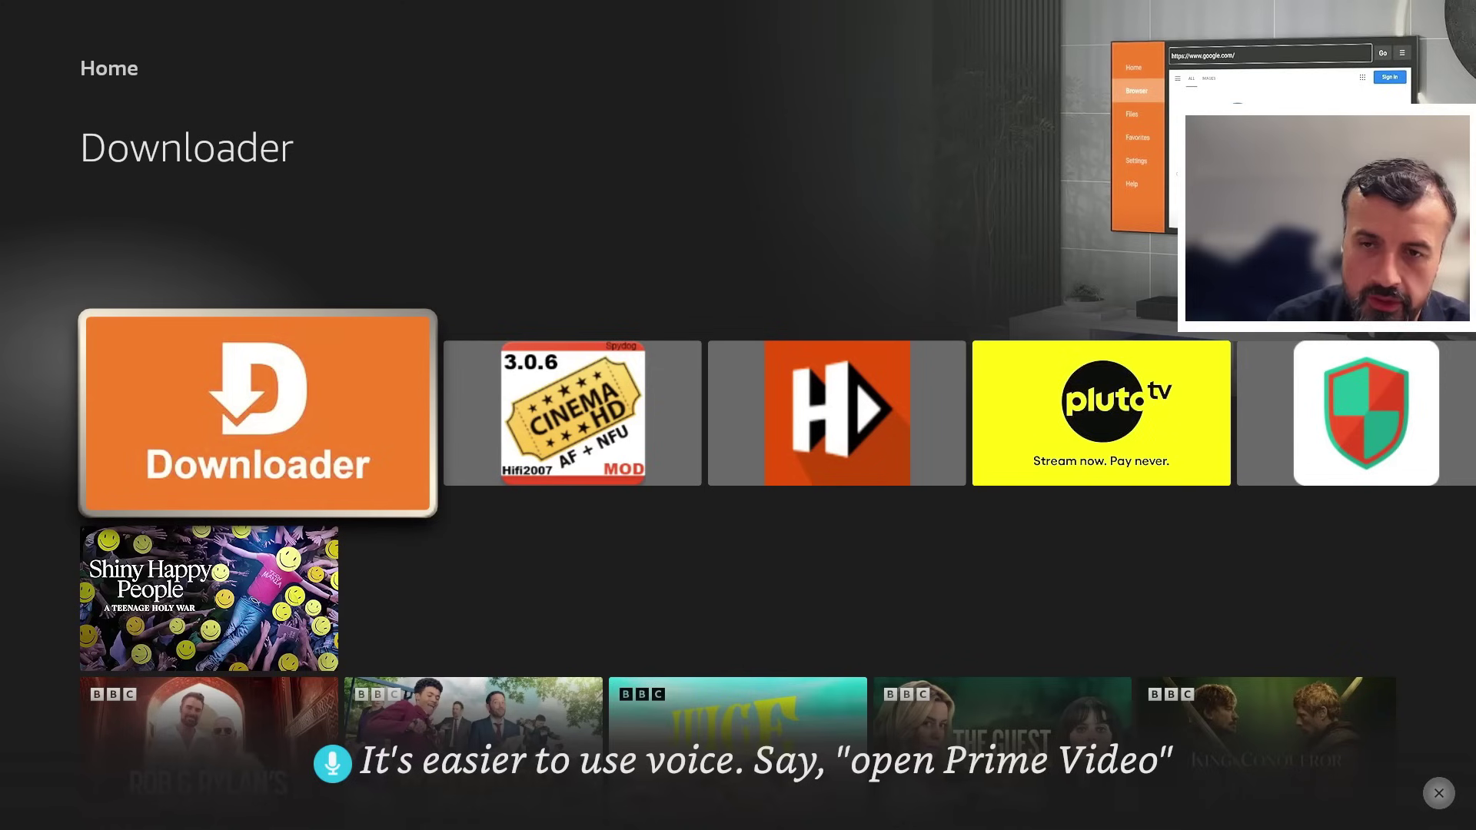
# Spell 'Do' in Find > Search and pick the Downloader suggestion to list its results.
pyautogui.press('Right')
pyautogui.press('Right')
pyautogui.press('Right')
pyautogui.press('Right')
pyautogui.press('Right')
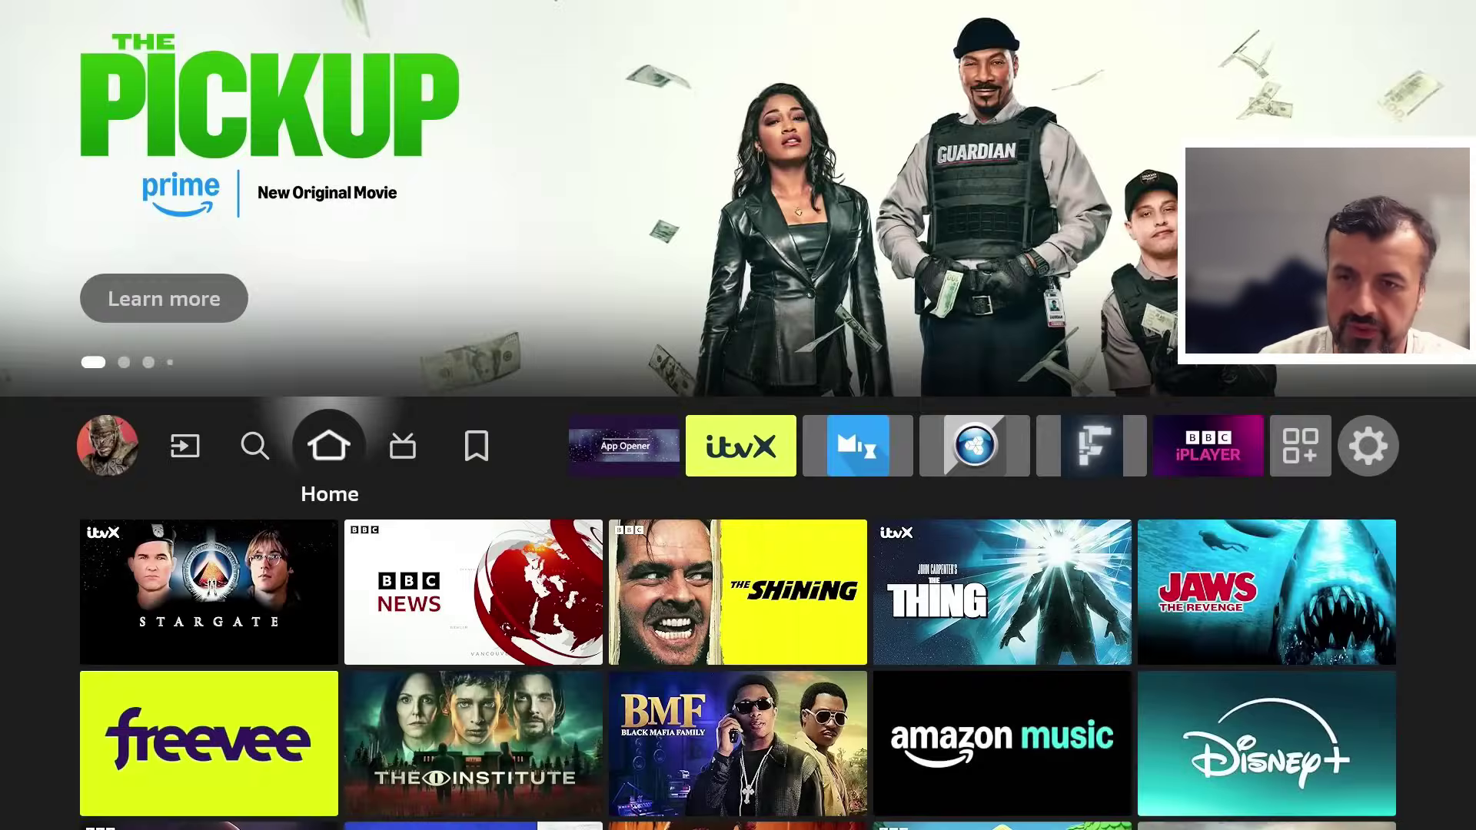
pyautogui.press('Left')
pyautogui.press('Down')
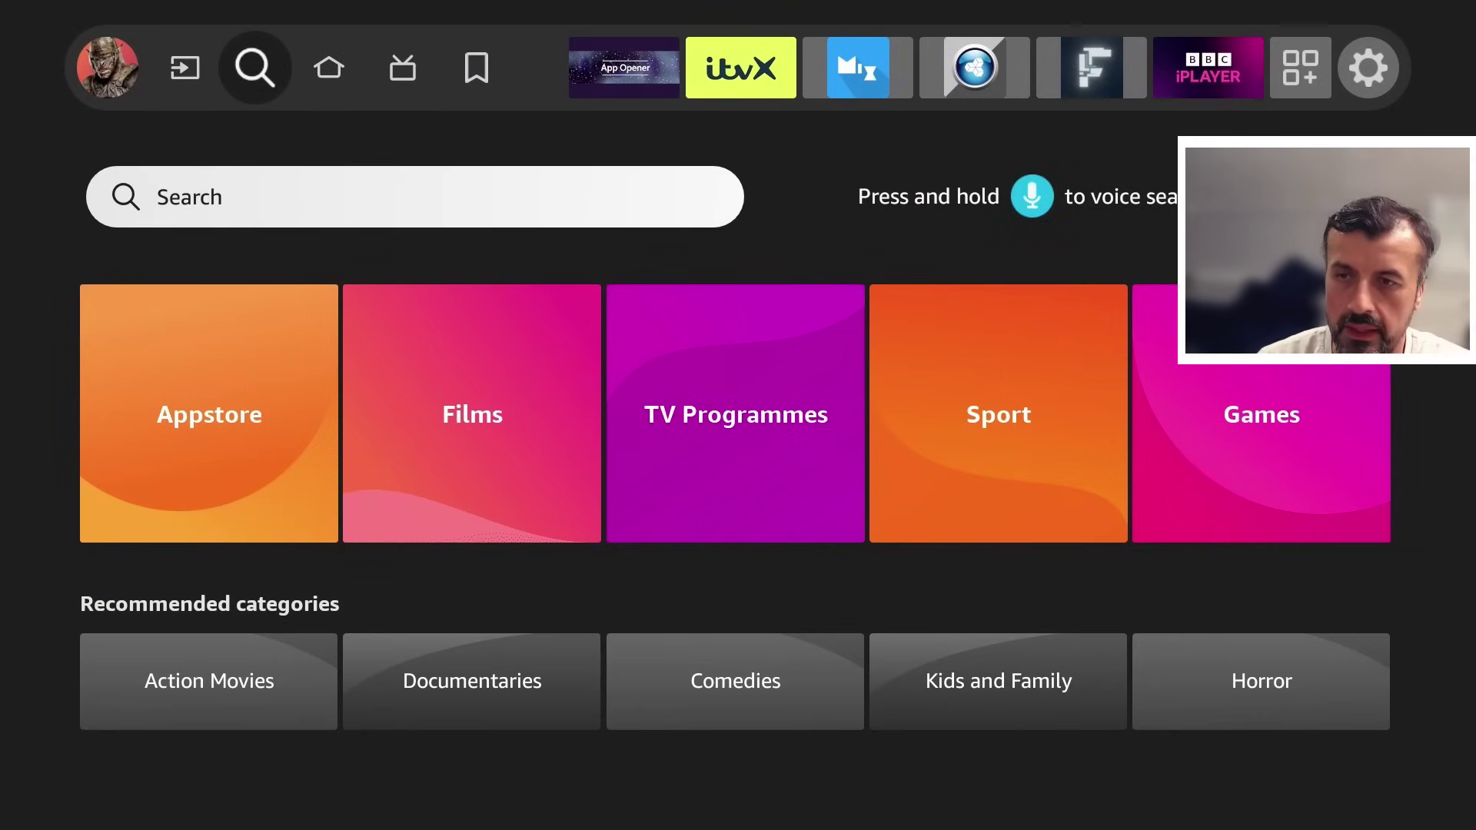
pyautogui.press('Return')
pyautogui.press('Right')
pyautogui.press('Right')
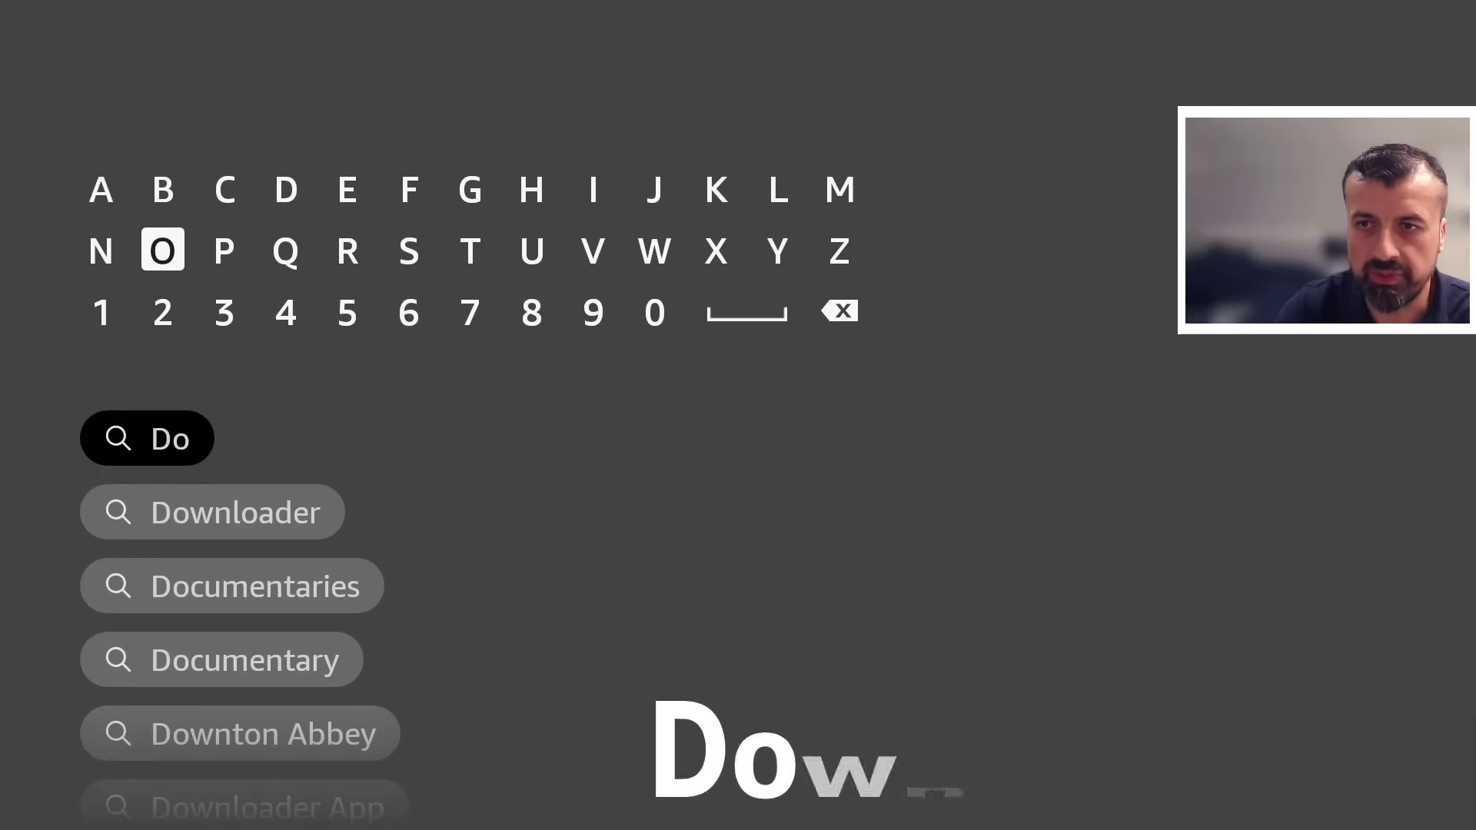
pyautogui.press('Right')
pyautogui.press('Right')
pyautogui.press('Right')
pyautogui.press('Right')
pyautogui.press('Right')
pyautogui.press('Down')
pyautogui.press('Down')
pyautogui.press('Down')
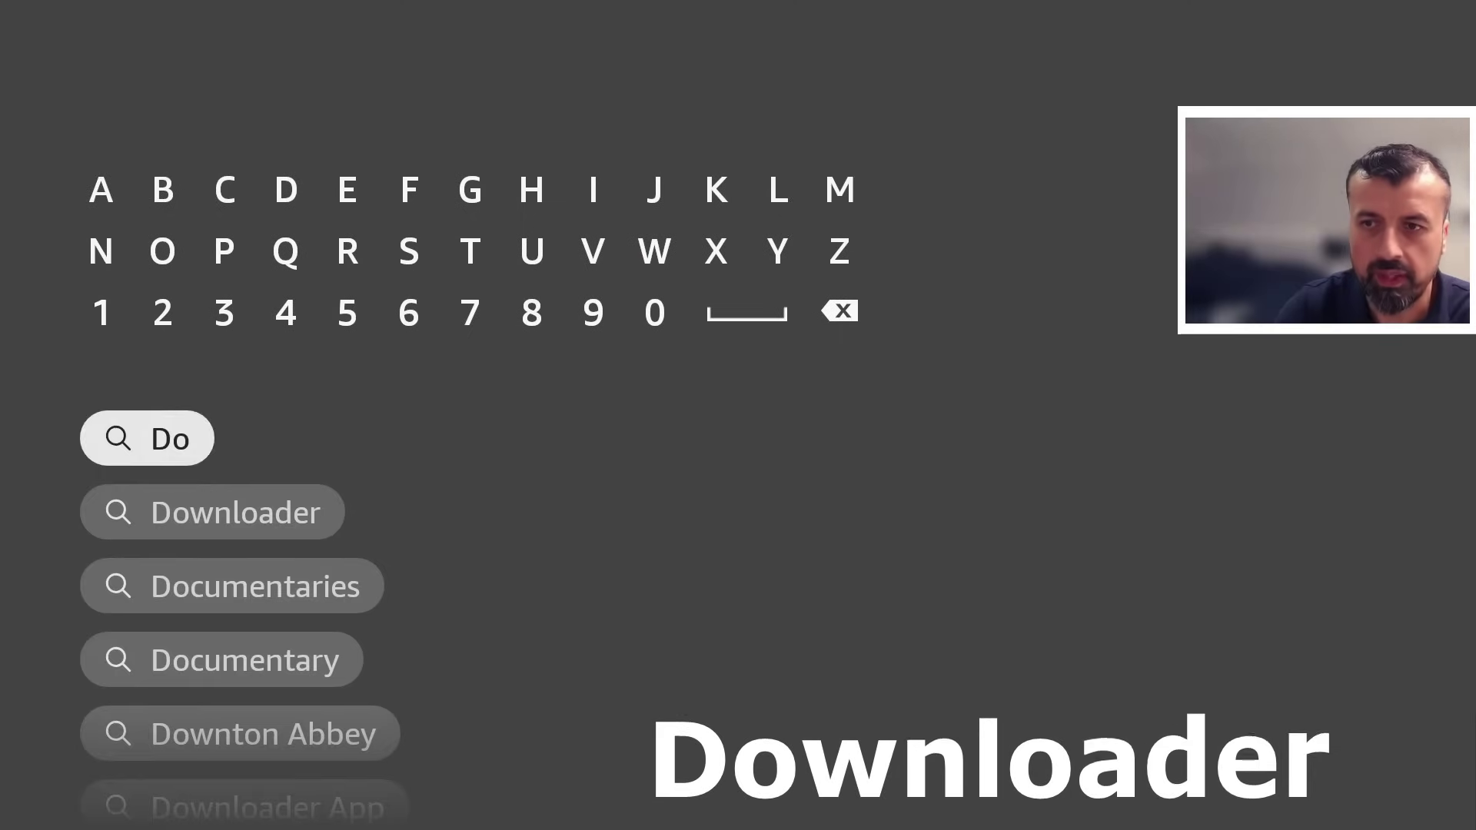
pyautogui.press('Return')
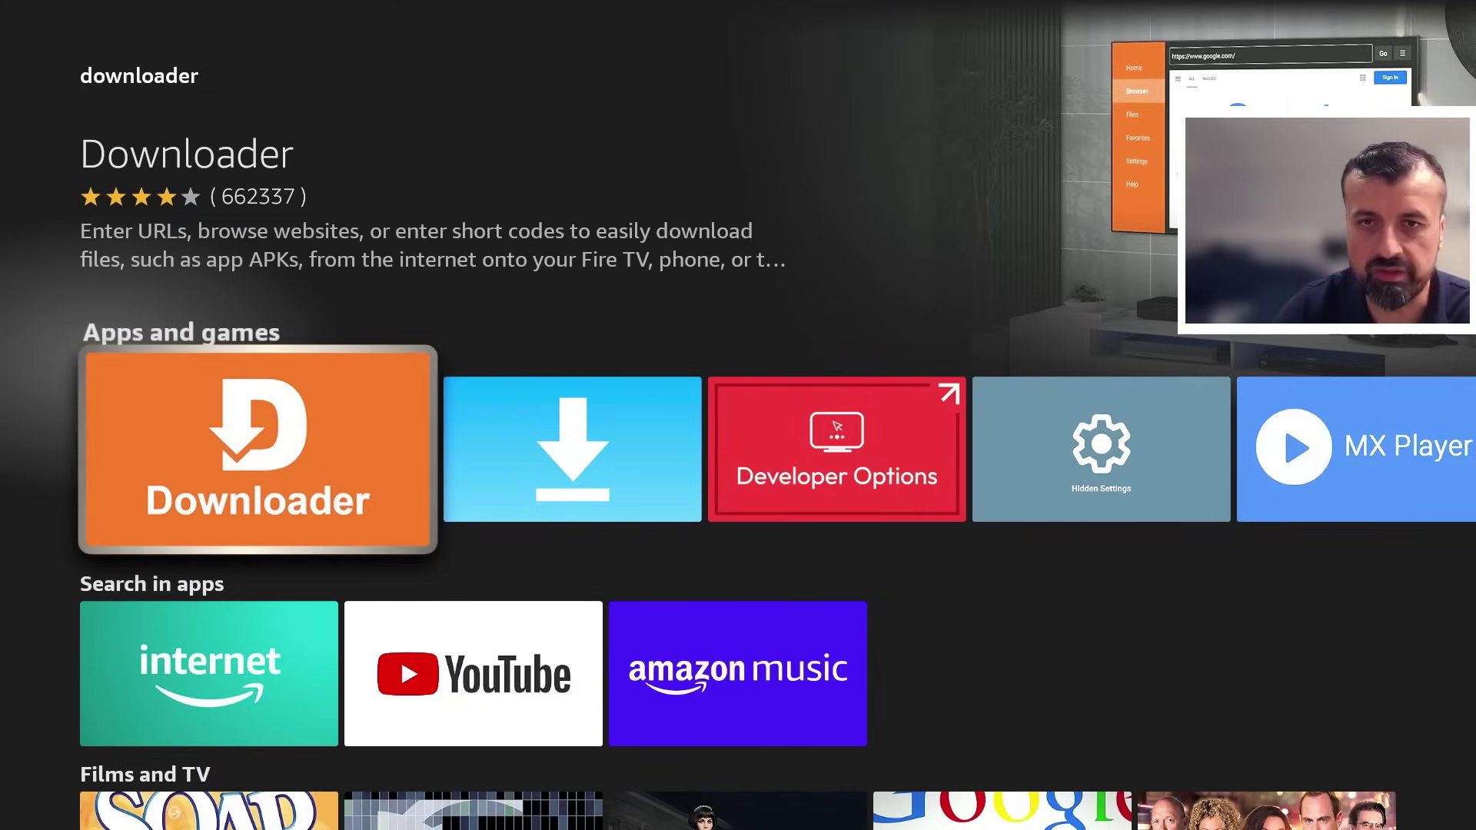
# Go from the Home screen to Settings and open My Fire TV.
pyautogui.press('Home')
pyautogui.press('Left')
pyautogui.press('Left')
pyautogui.press('Left')
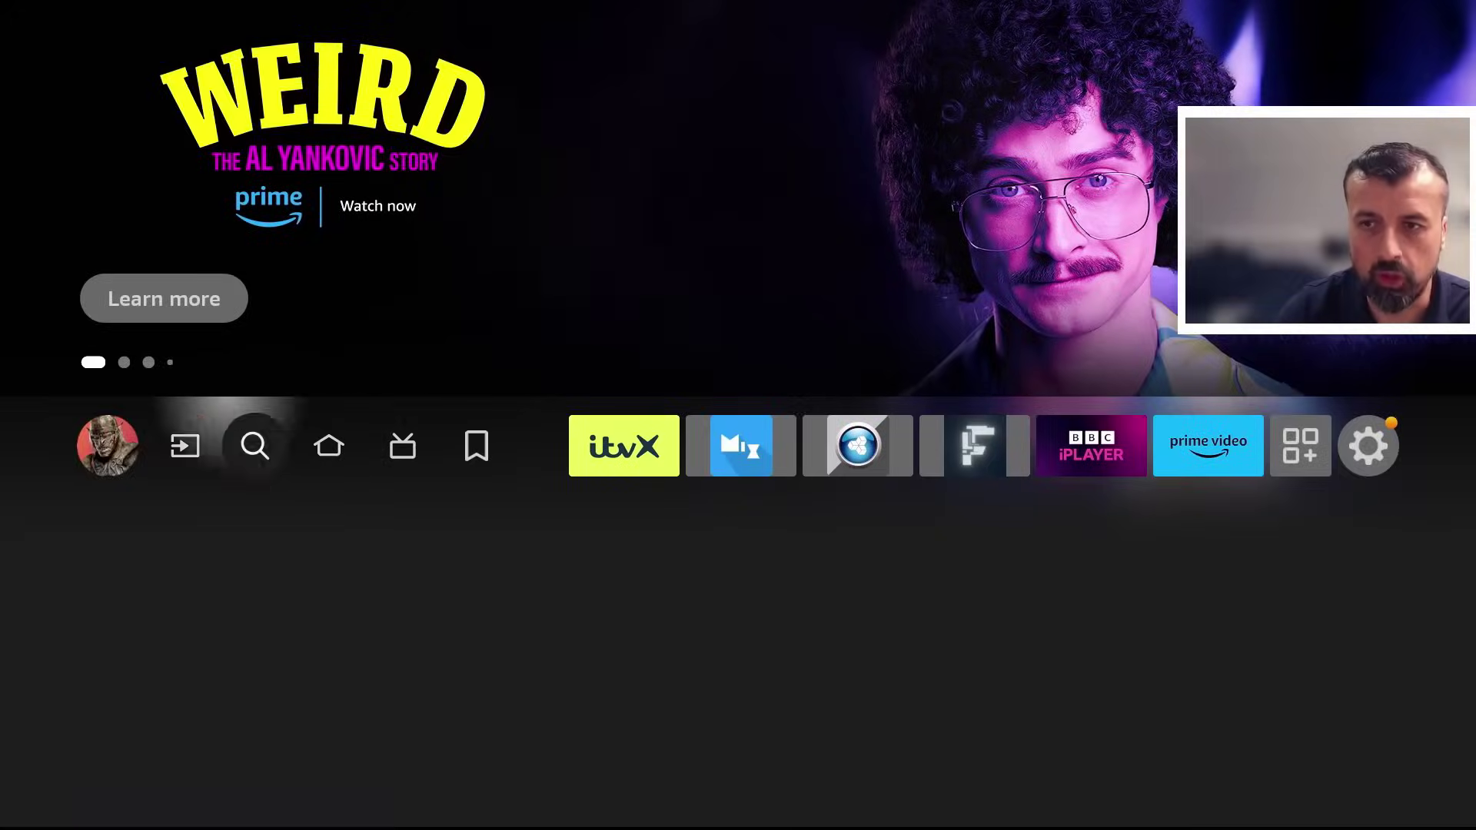
pyautogui.press('Left')
pyautogui.press('Down')
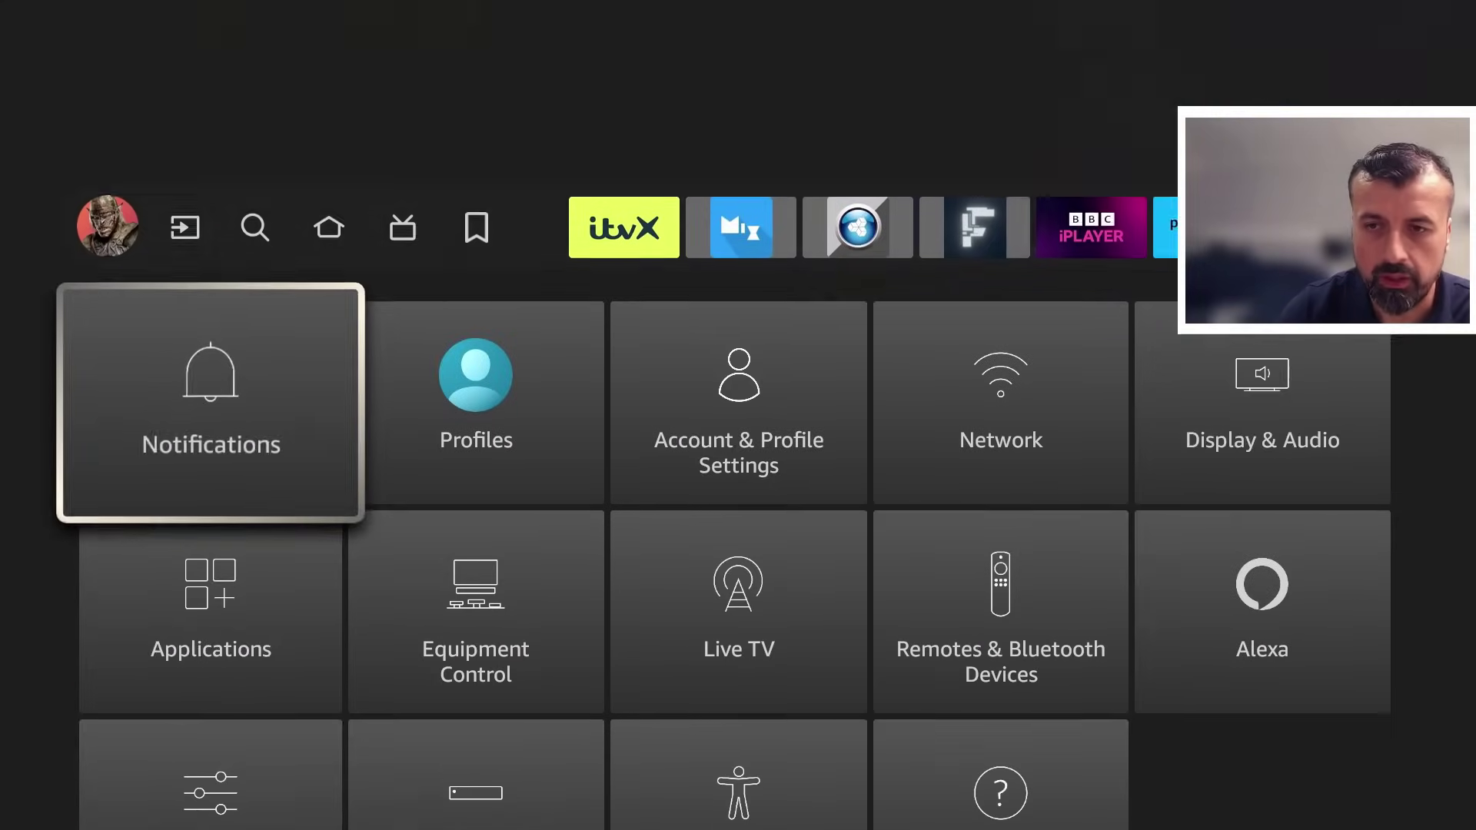
pyautogui.press('Down')
pyautogui.press('Down')
pyautogui.press('Right')
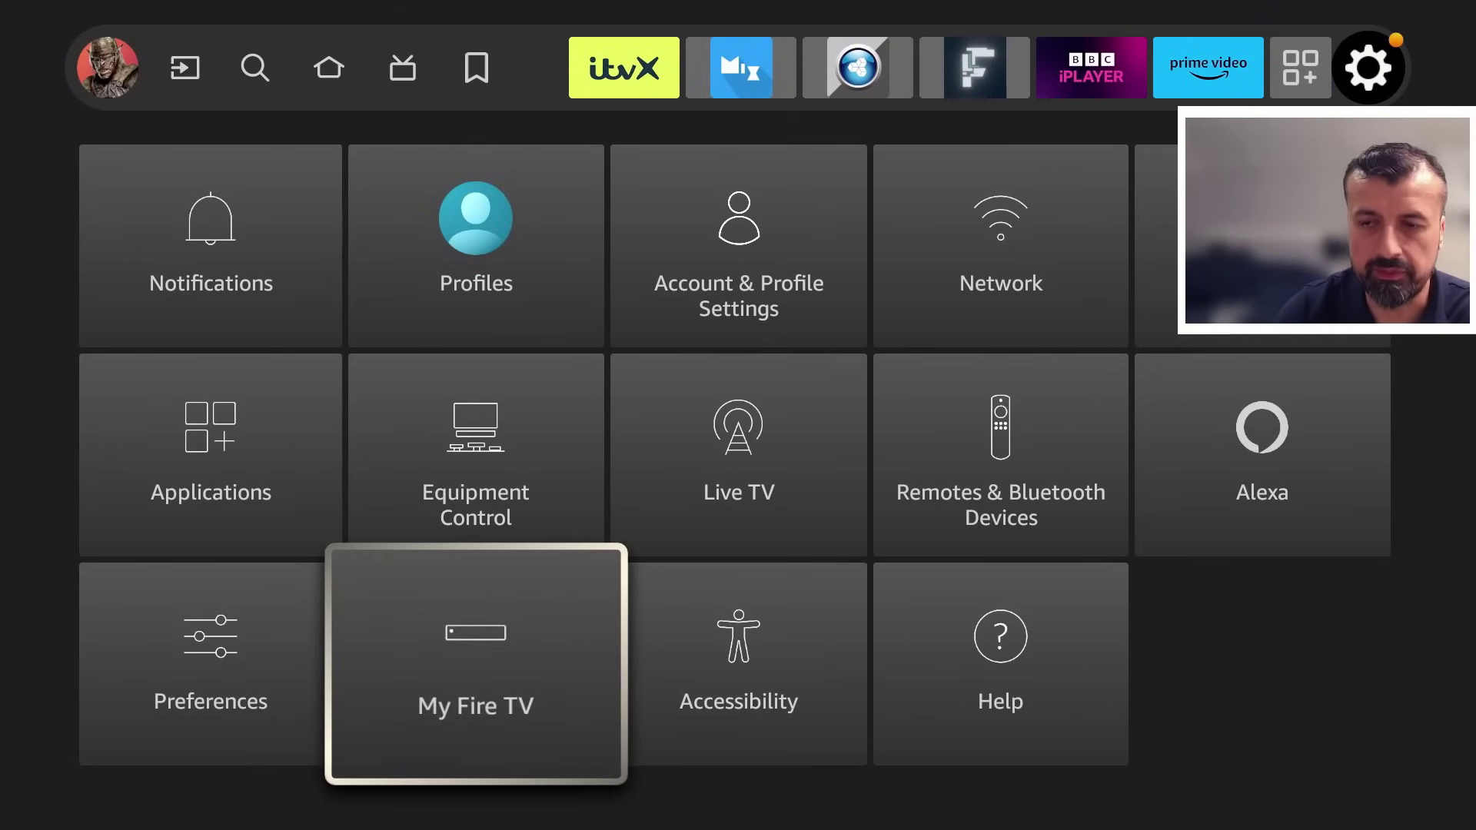
pyautogui.press('Return')
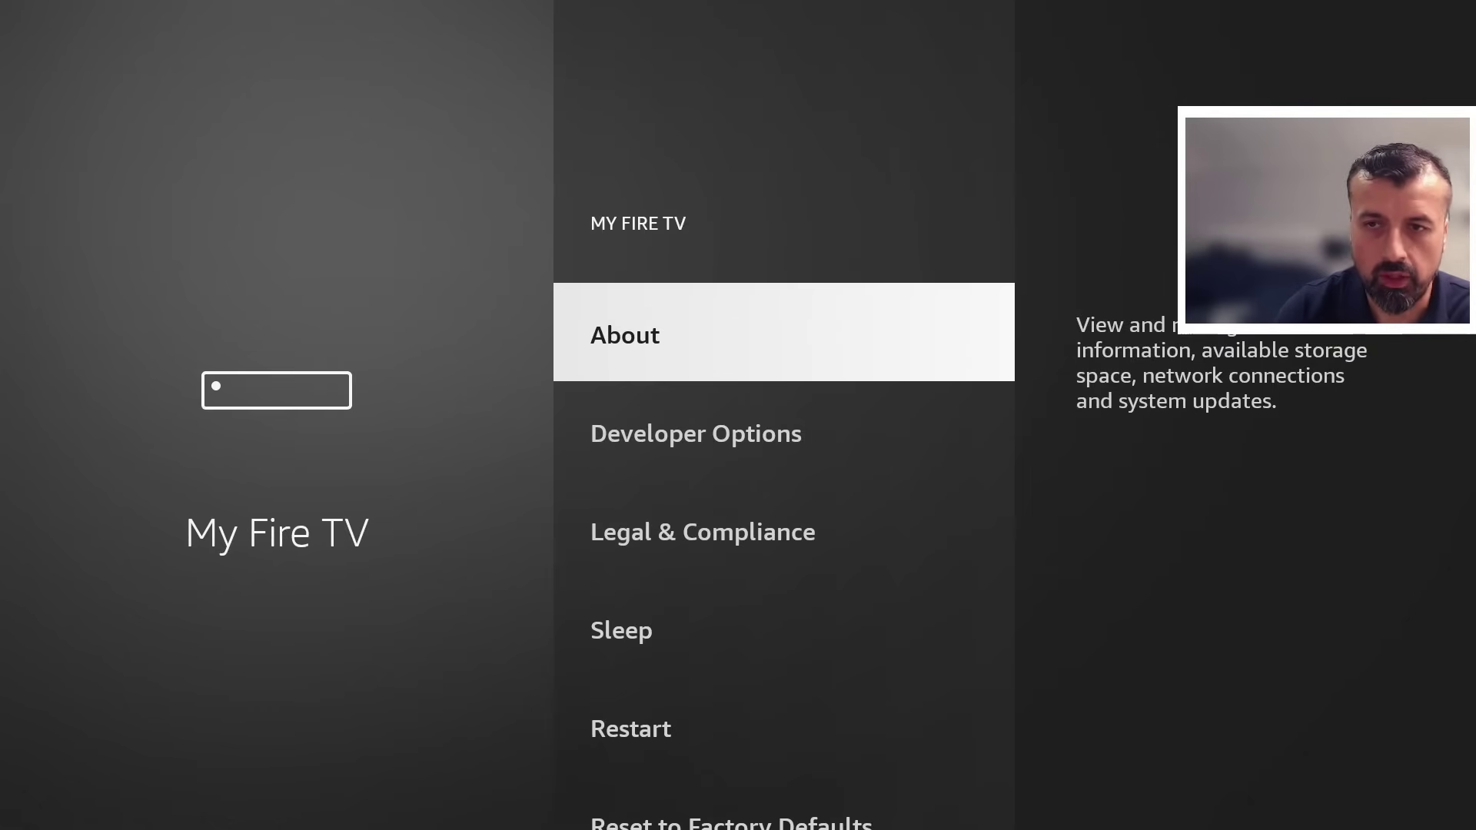
# Select Fire TV Cube repeatedly under About to confirm developer mode, then return to My Fire TV.
pyautogui.press('Down')
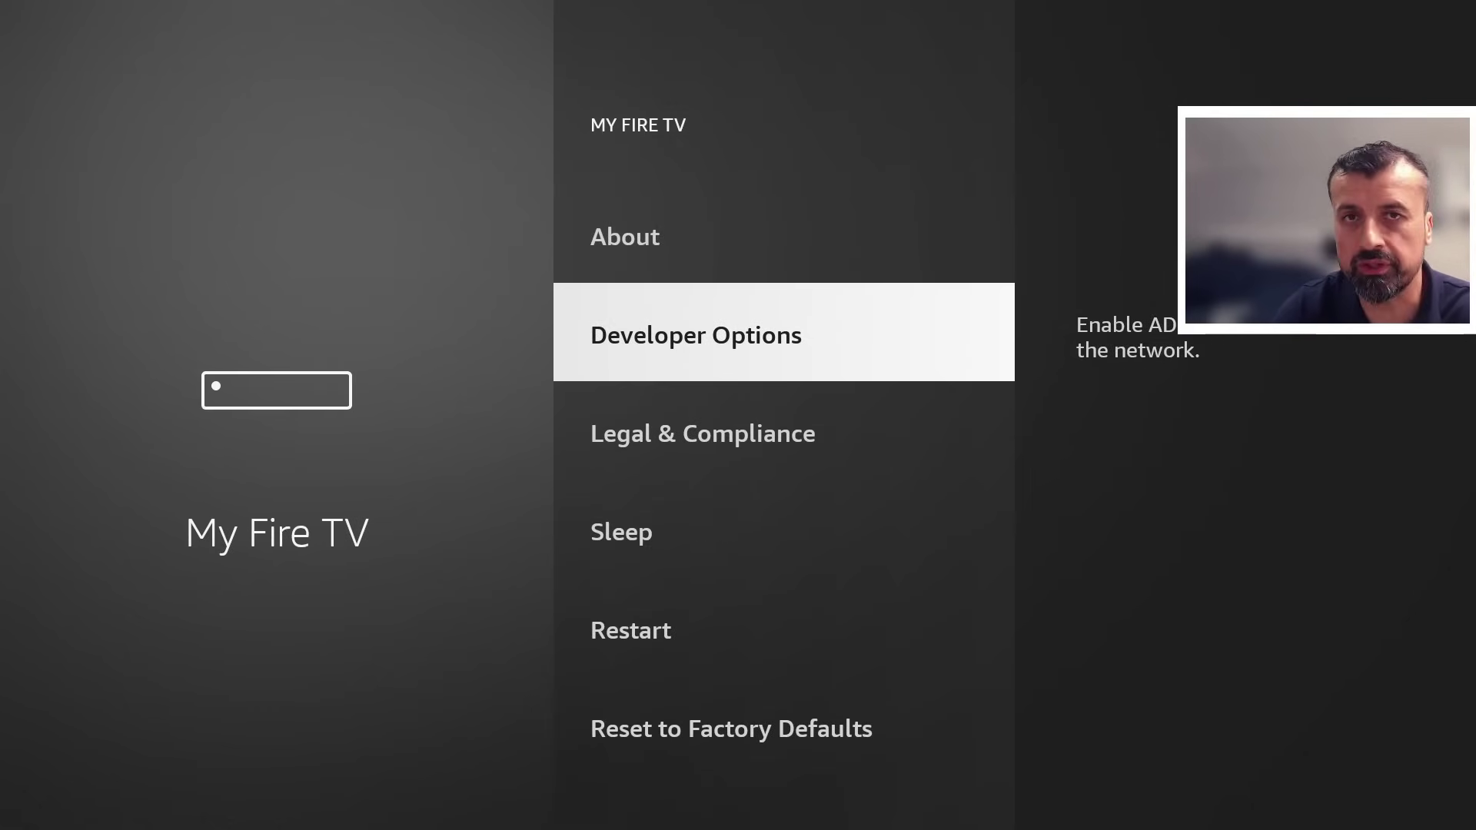
pyautogui.press('Up')
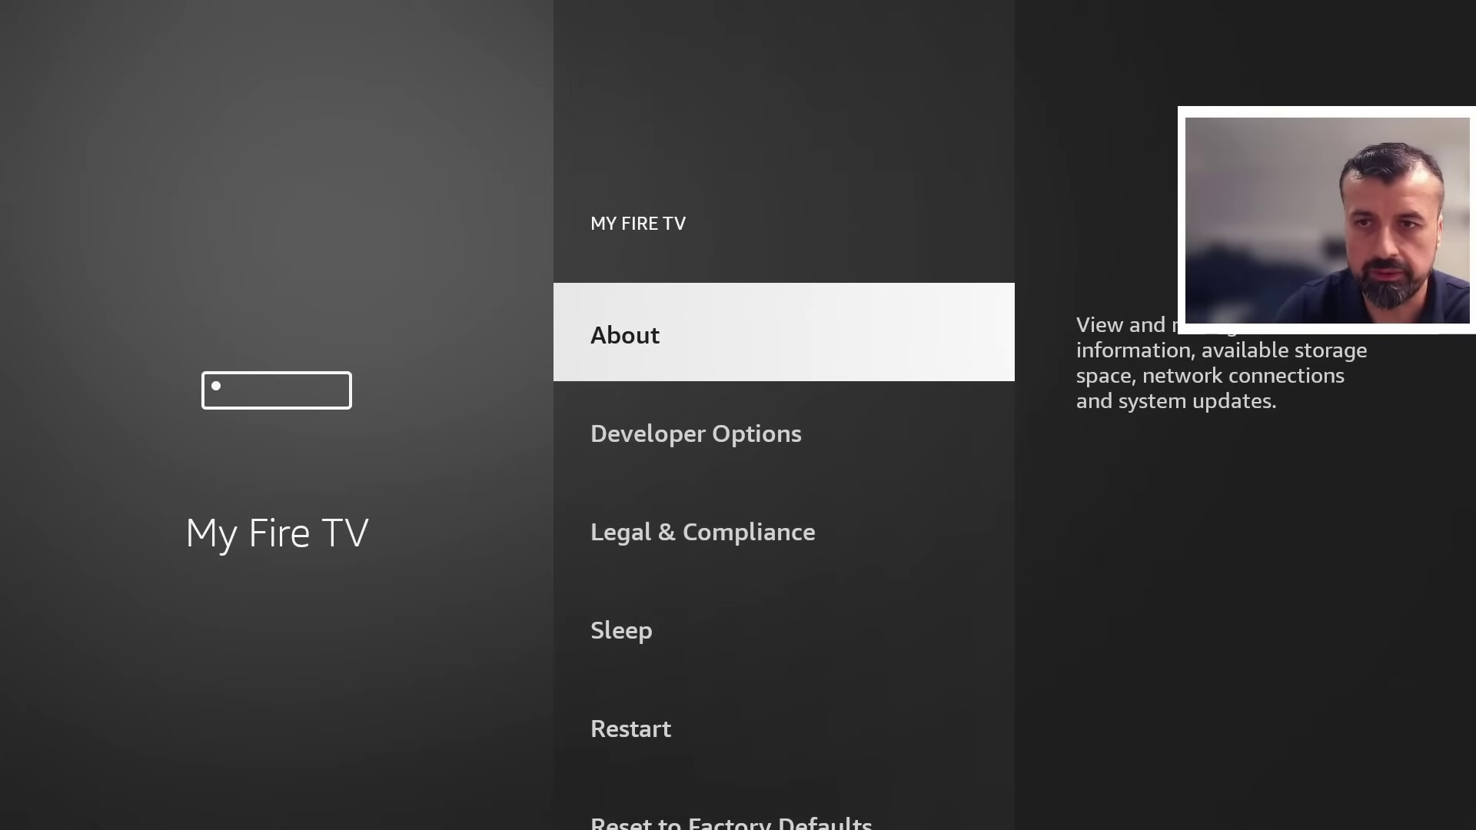
pyautogui.press('Return')
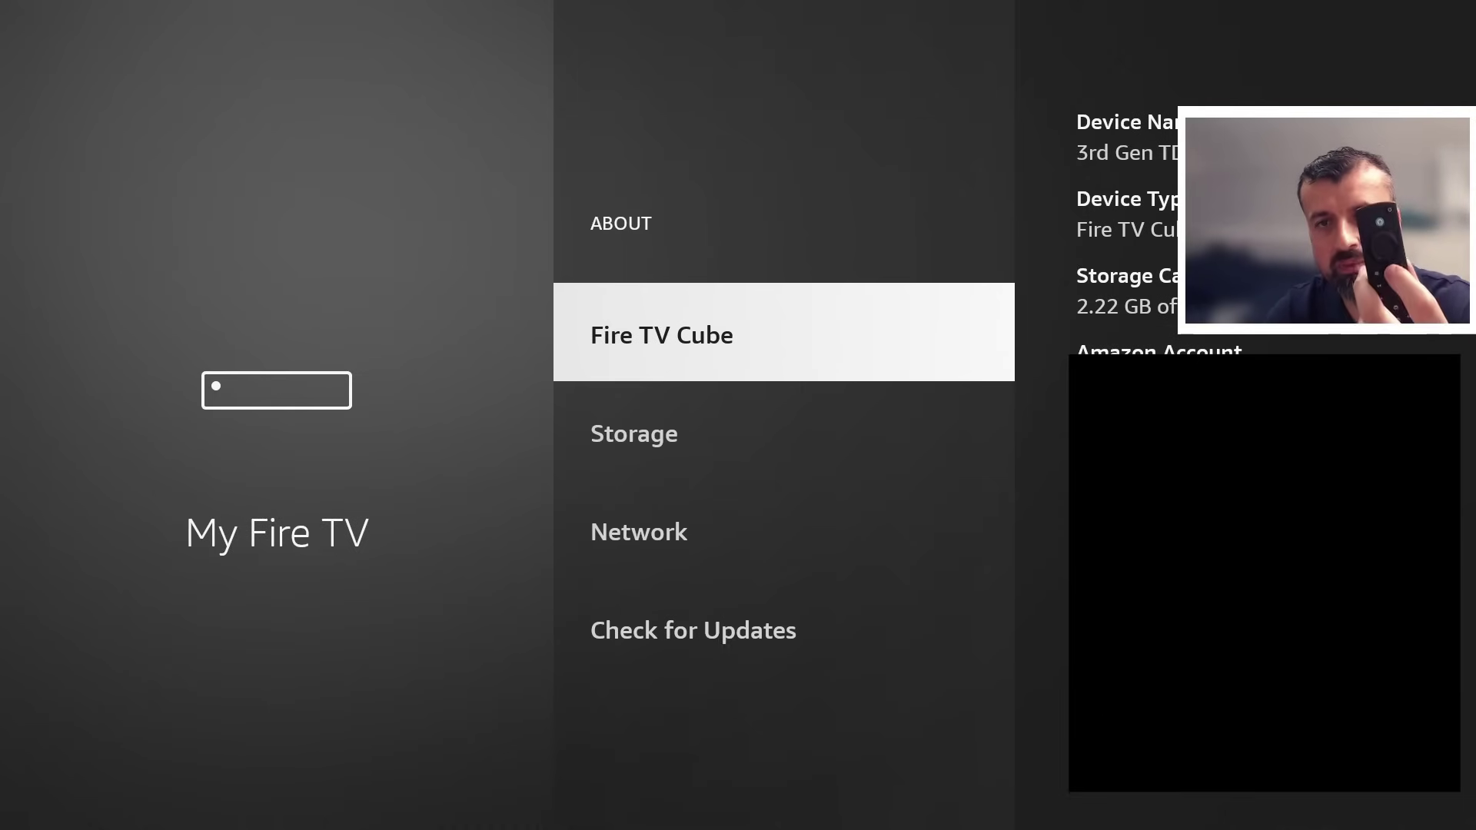
pyautogui.press('Return')
pyautogui.press('Return')
pyautogui.press('Return')
pyautogui.press('Return')
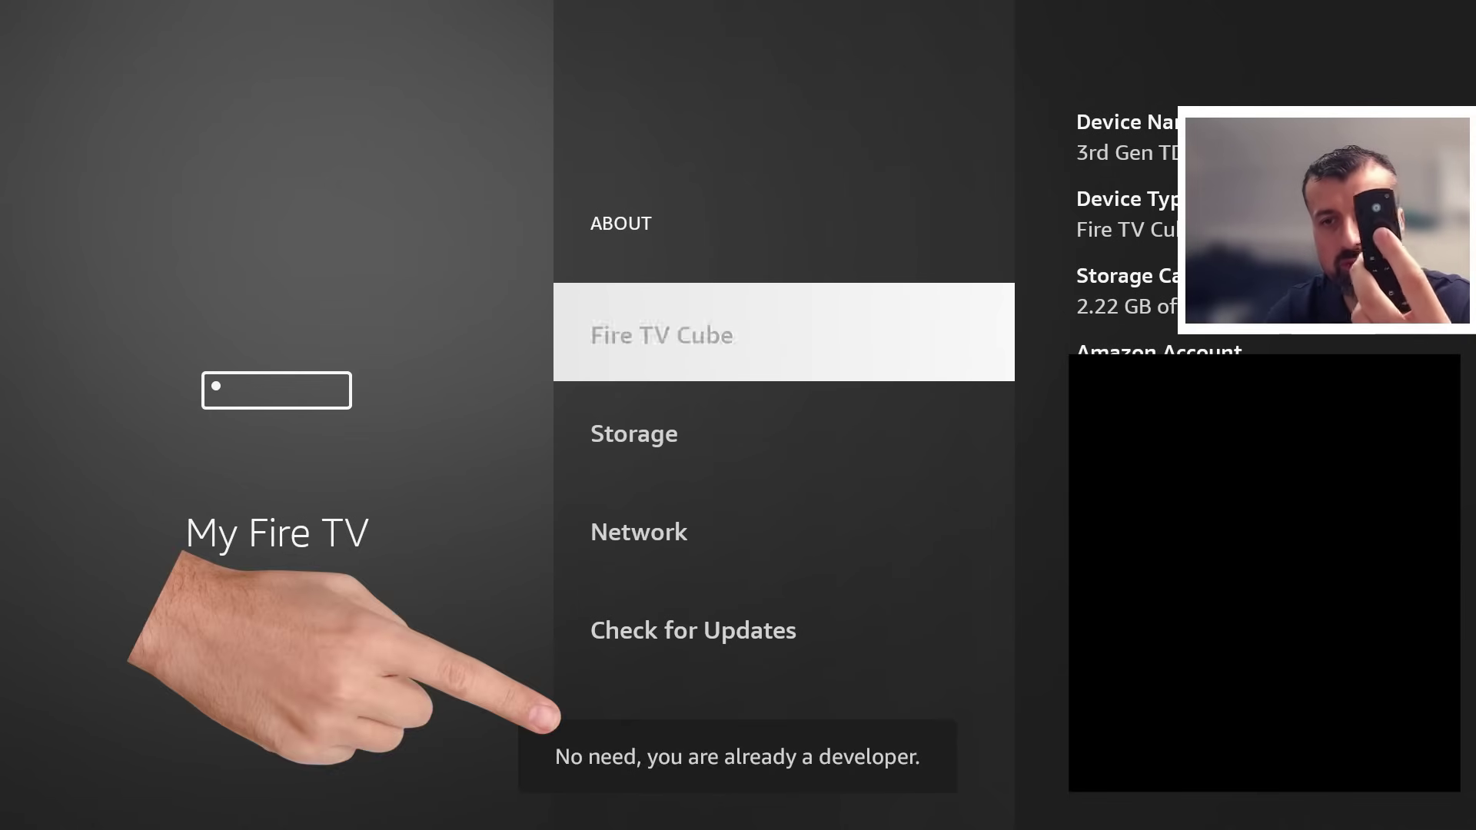
pyautogui.press('Return')
pyautogui.press('Return')
pyautogui.press('Return')
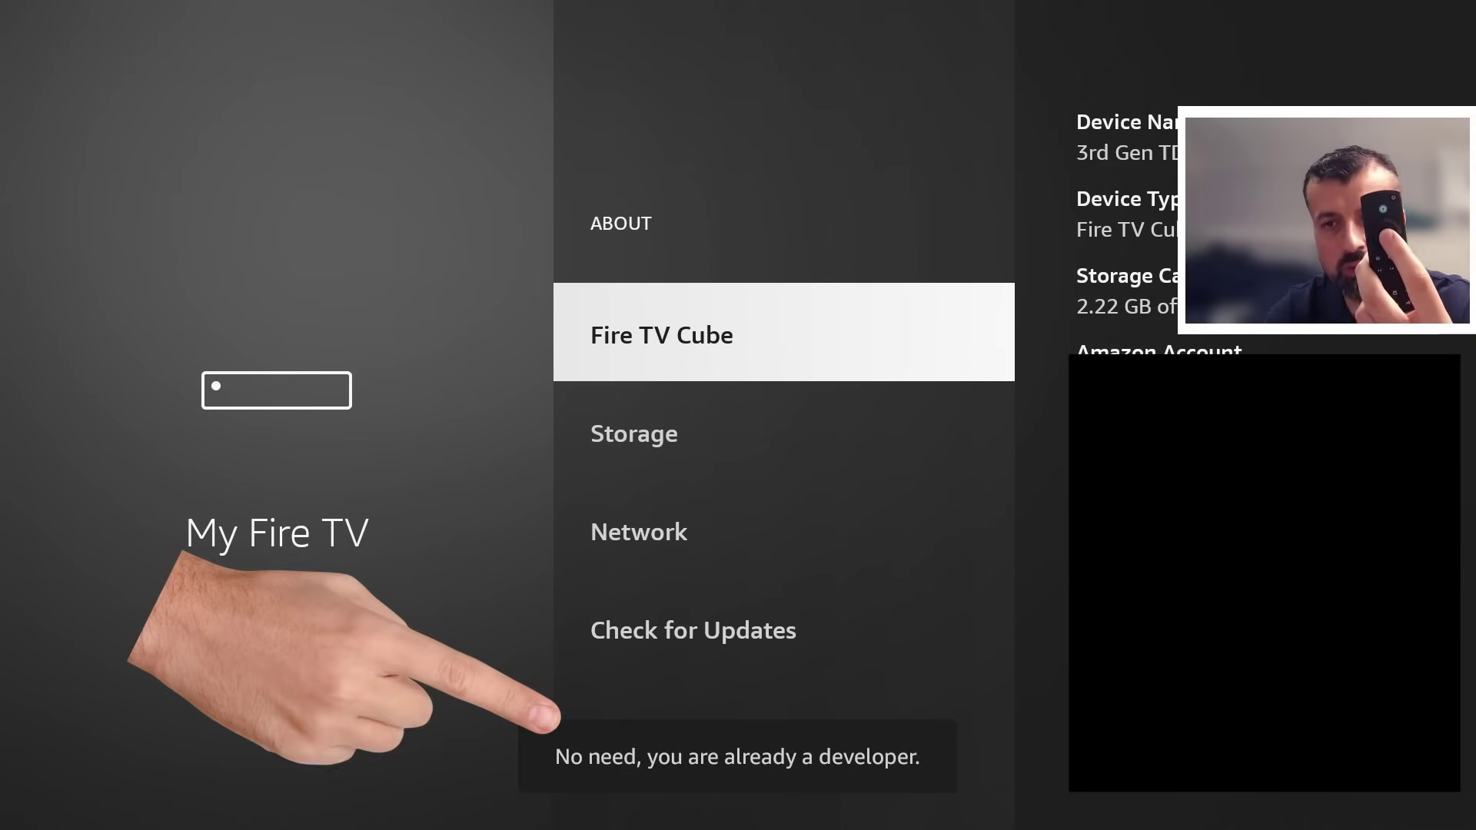
pyautogui.press('Return')
pyautogui.press('Return')
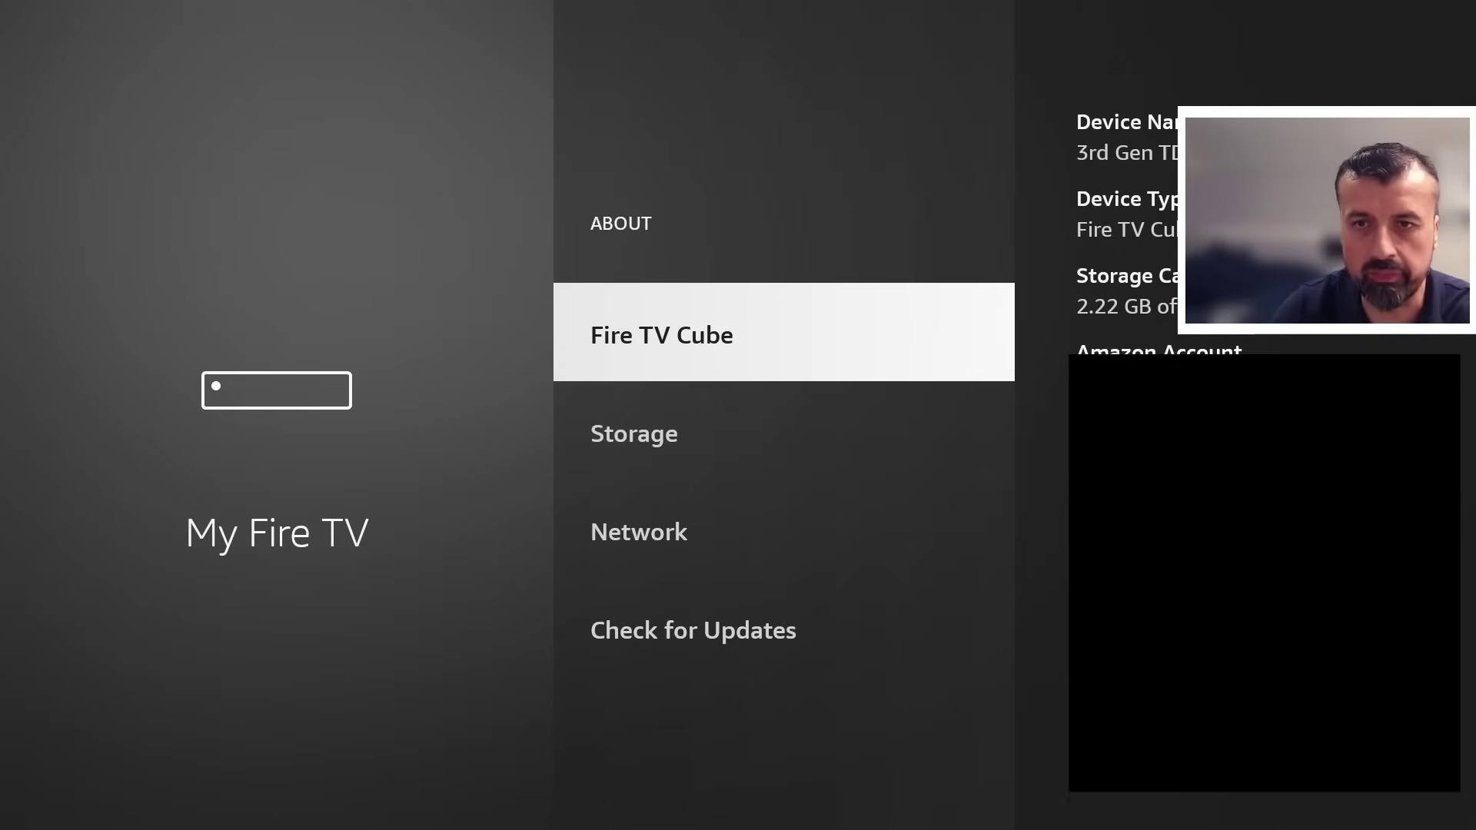
pyautogui.press('Escape')
pyautogui.press('Down')
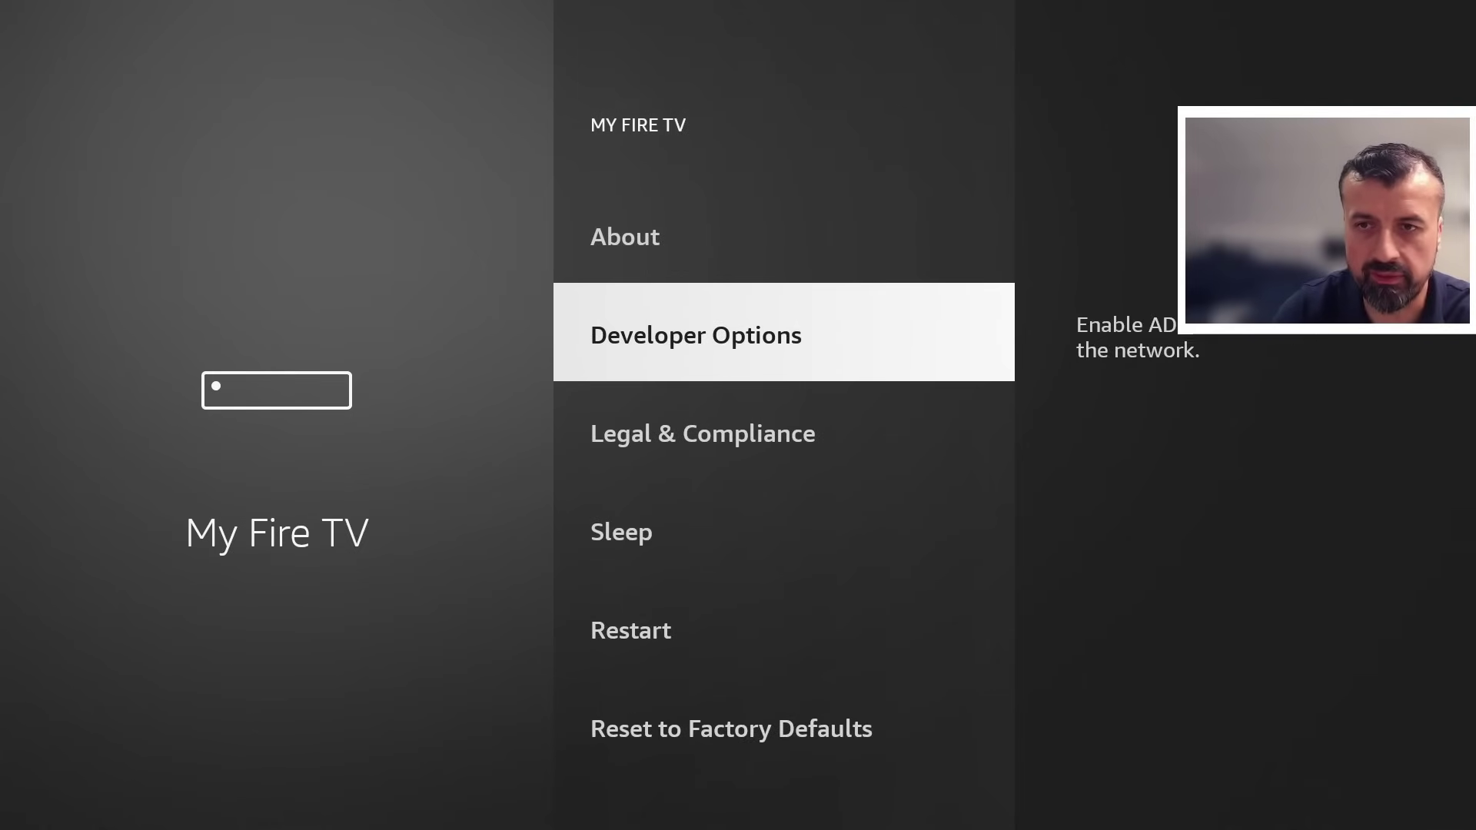
# Turn Install unknown apps ON for Downloader under Developer Options.
pyautogui.press('Return')
pyautogui.press('Down')
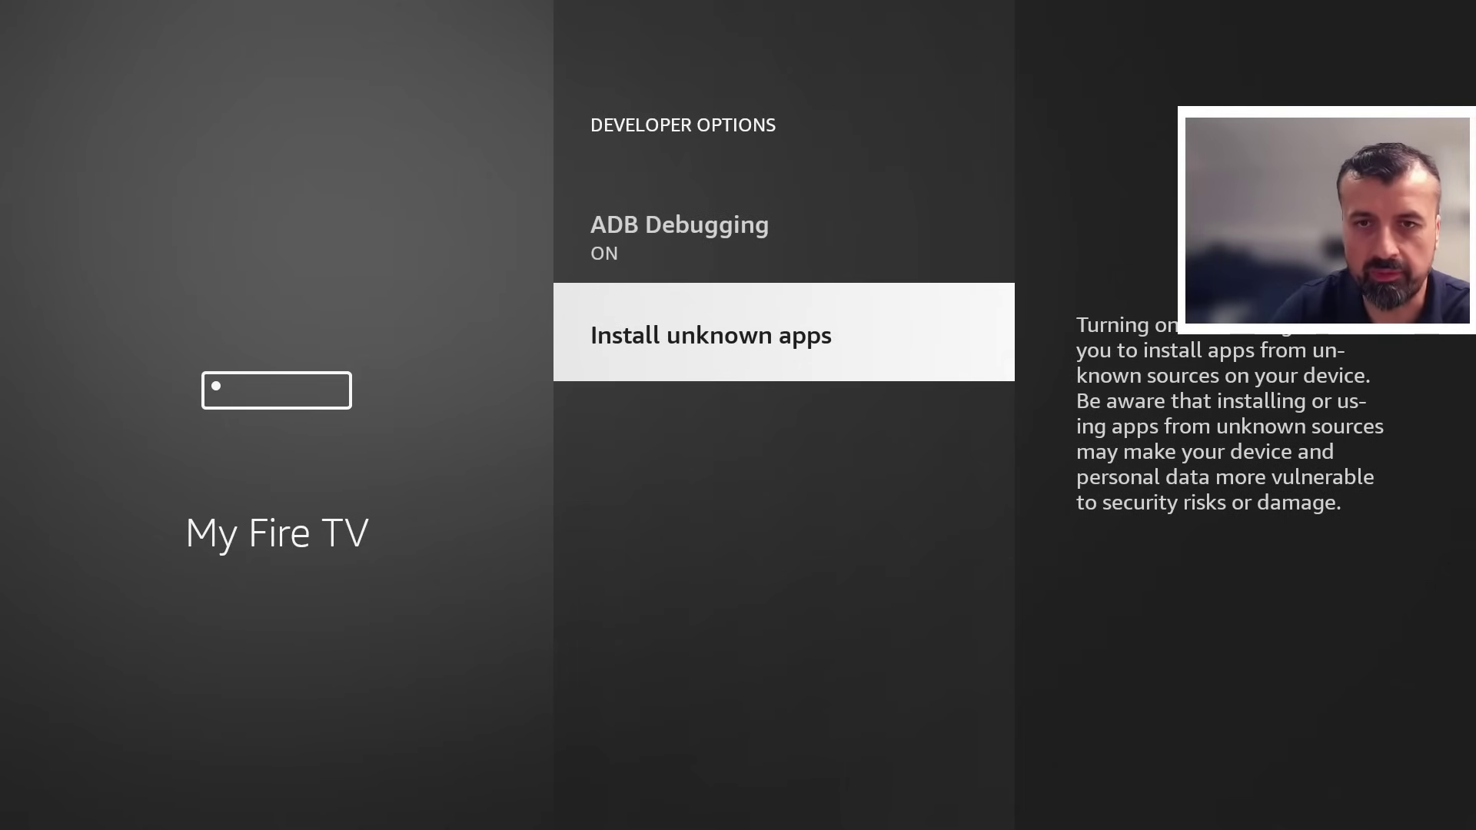
pyautogui.press('Return')
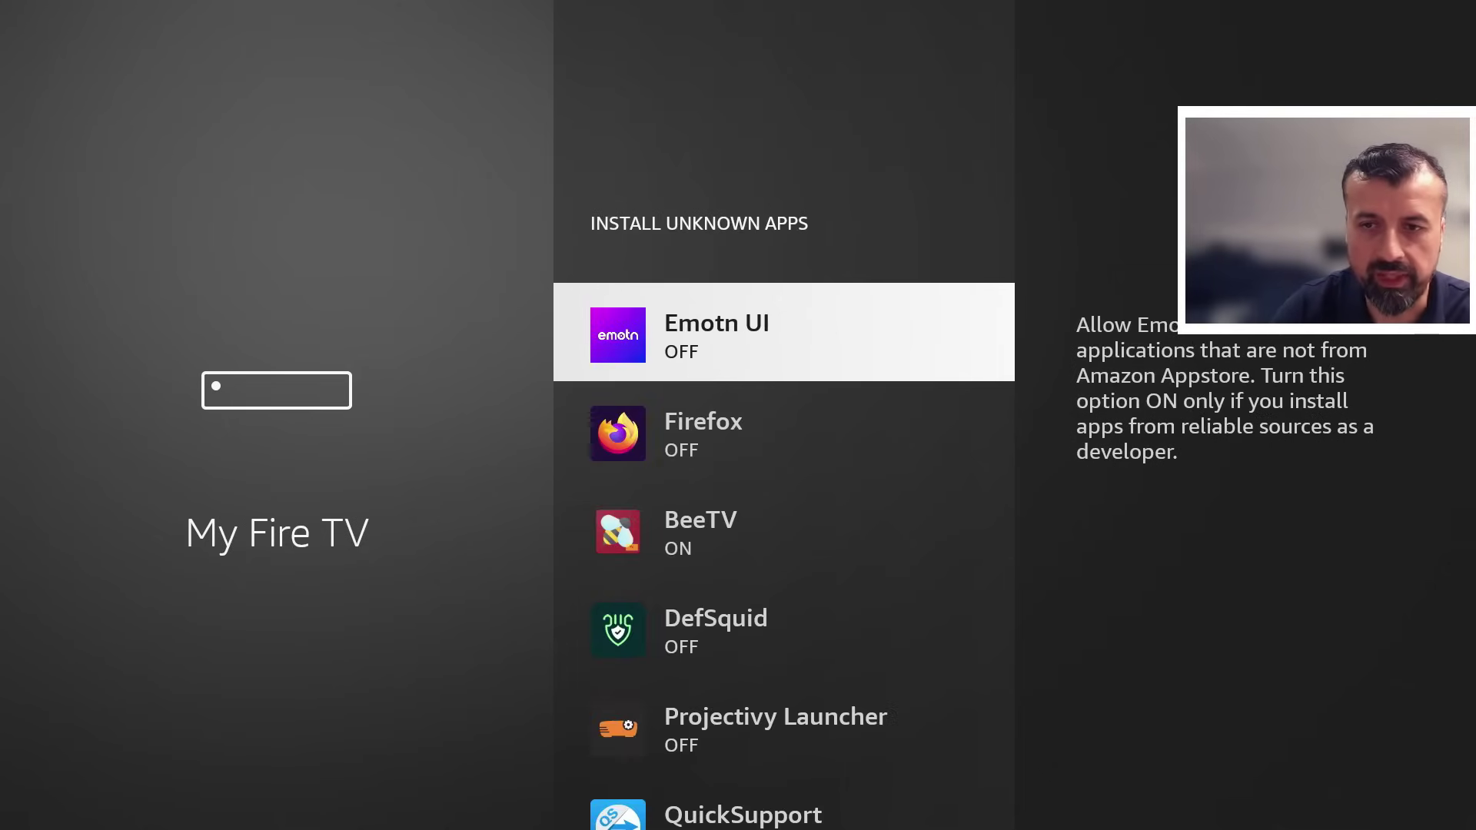
pyautogui.press('Down')
pyautogui.press('Down')
pyautogui.press('Down')
pyautogui.press('Down')
pyautogui.press('Down')
pyautogui.press('Down')
pyautogui.press('Down')
pyautogui.press('Down')
pyautogui.press('Down')
pyautogui.press('Down')
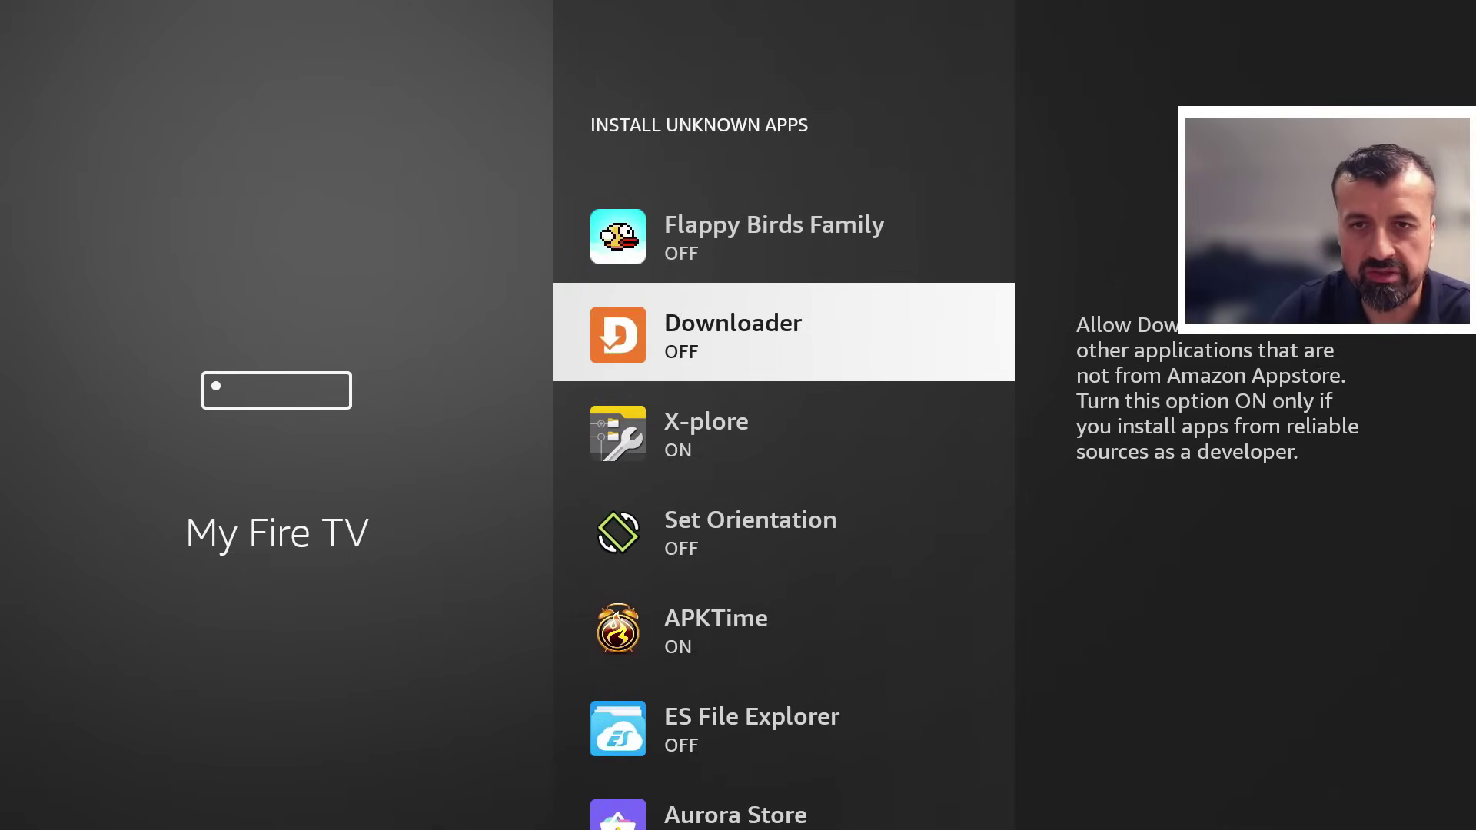
pyautogui.press('Return')
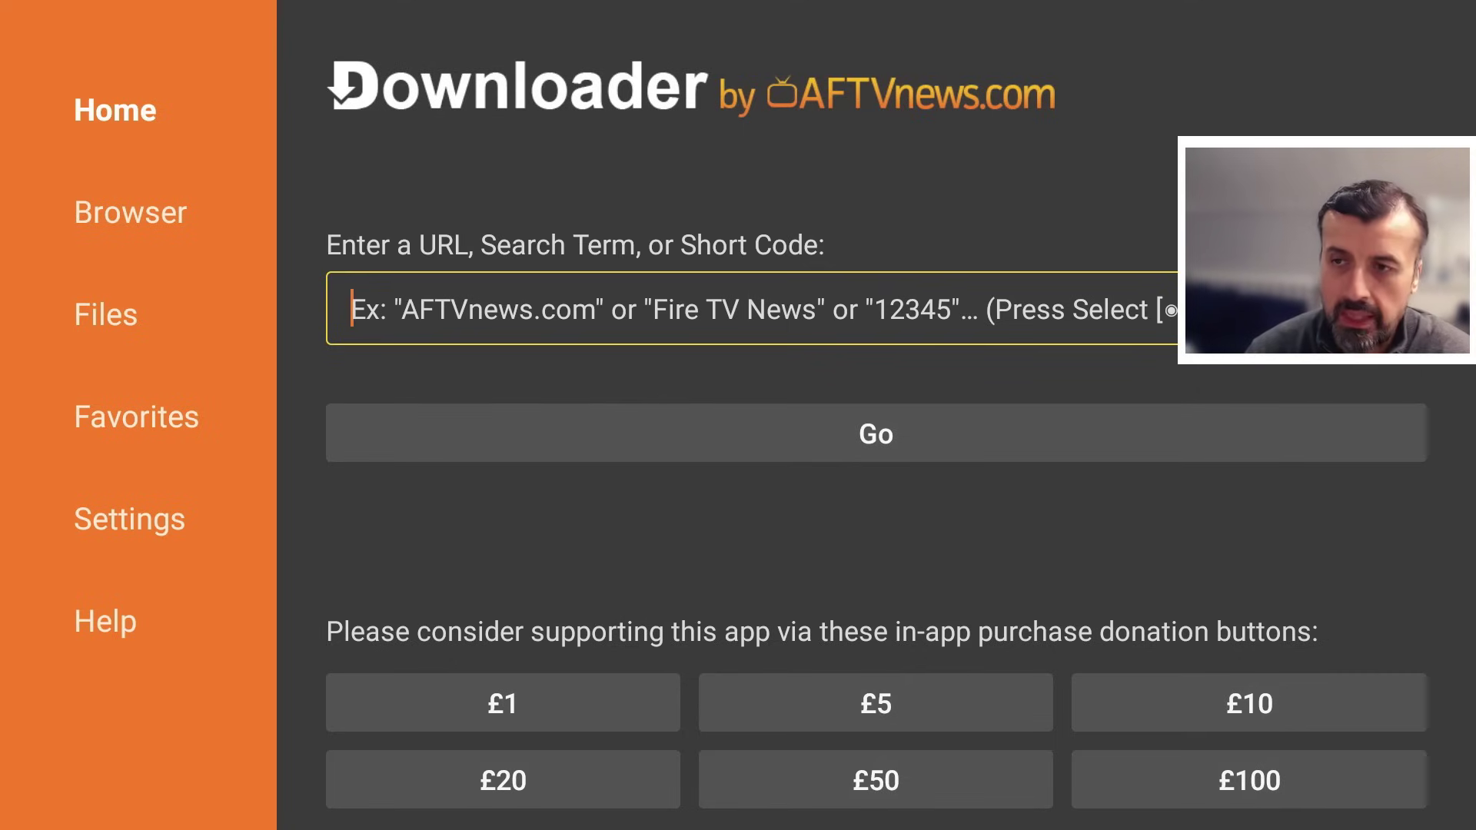
# Enter short code 729611 in Downloader's URL field and press Go.
pyautogui.press('Return')
pyautogui.press('Down')
pyautogui.press('Left')
pyautogui.press('Left')
pyautogui.press('Left')
pyautogui.press('Left')
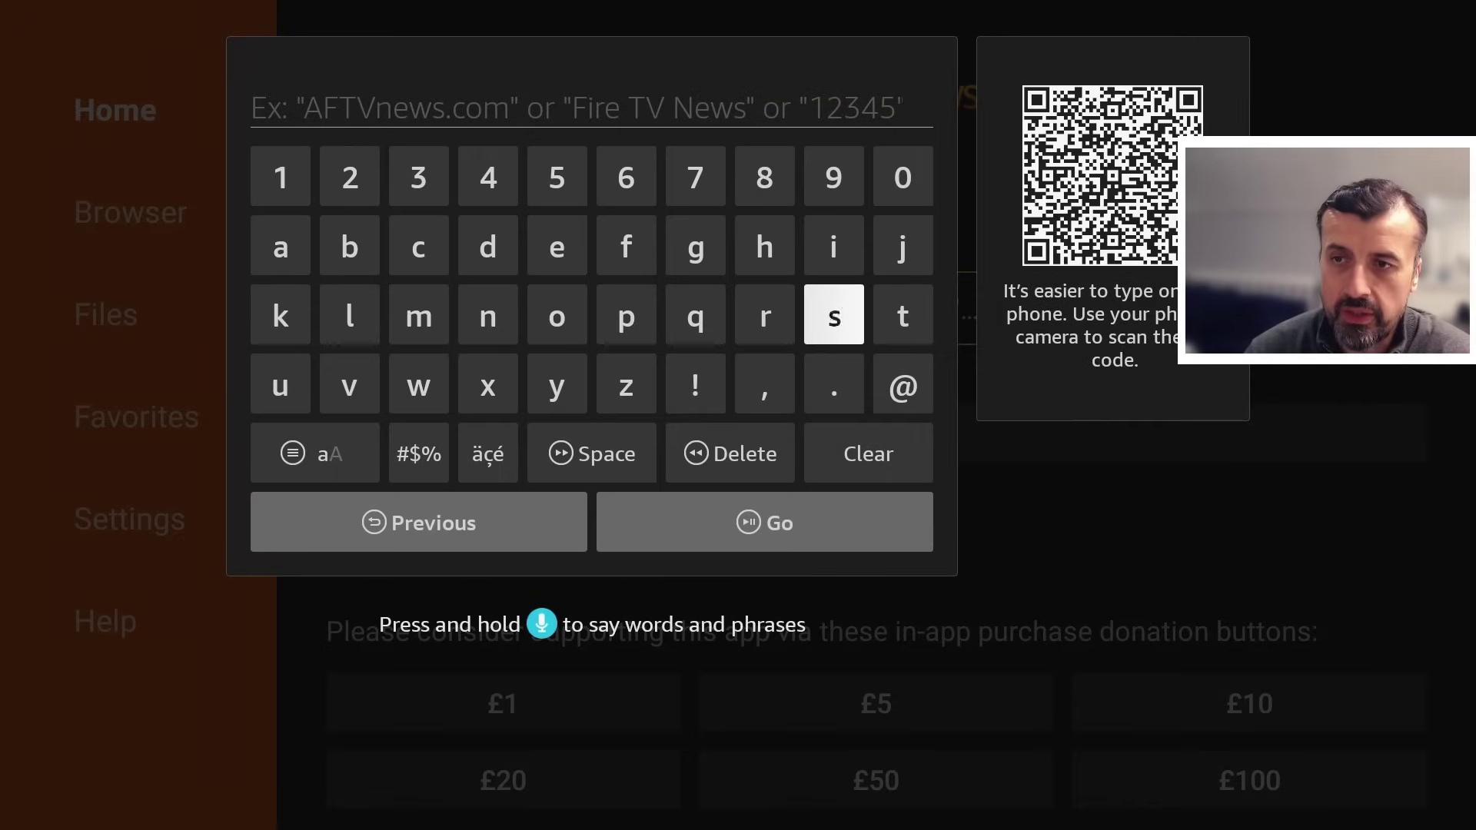
pyautogui.press('Up')
pyautogui.press('Up')
pyautogui.press('Return')
pyautogui.press('Right')
pyautogui.press('Right')
pyautogui.press('Right')
pyautogui.press('Right')
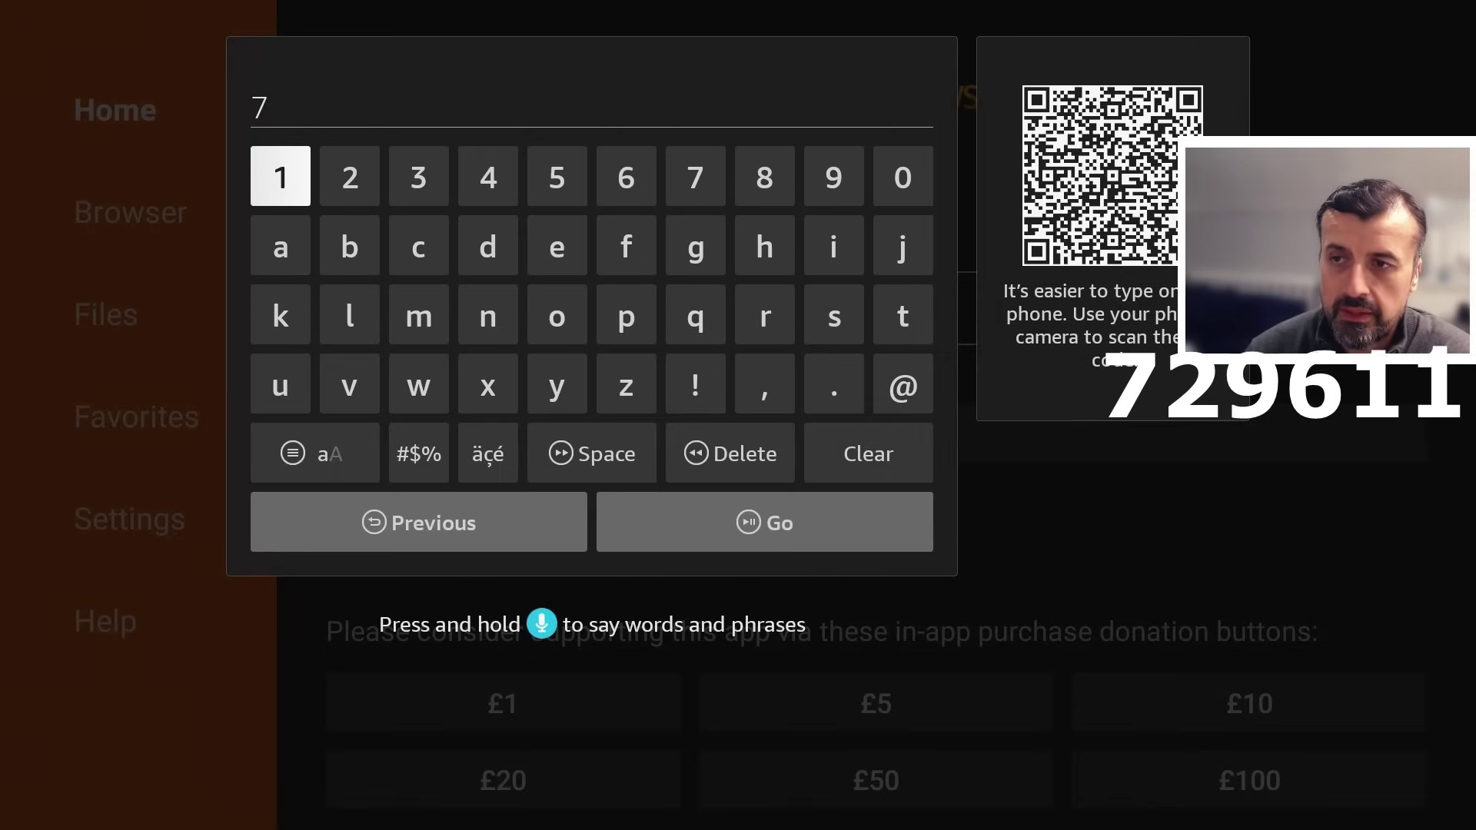
pyautogui.press('Right')
pyautogui.press('Return')
pyautogui.press('Left')
pyautogui.press('Left')
pyautogui.press('Left')
pyautogui.press('Return')
pyautogui.press('Right')
pyautogui.press('Right')
pyautogui.press('Right')
pyautogui.press('Right')
pyautogui.press('Right')
pyautogui.press('Right')
pyautogui.press('Right')
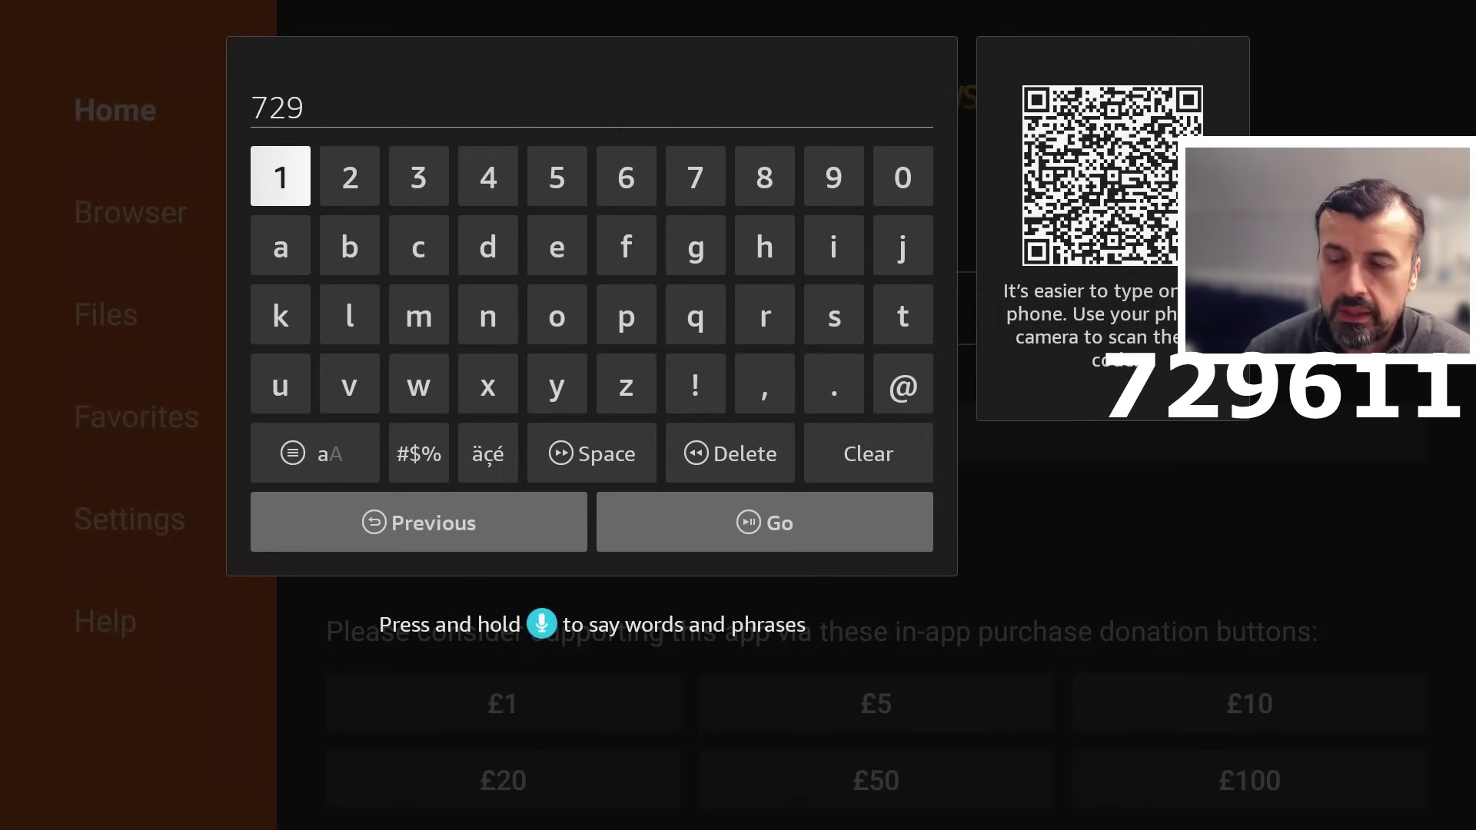
pyautogui.press('Return')
pyautogui.press('Right')
pyautogui.press('Right')
pyautogui.press('Right')
pyautogui.press('Right')
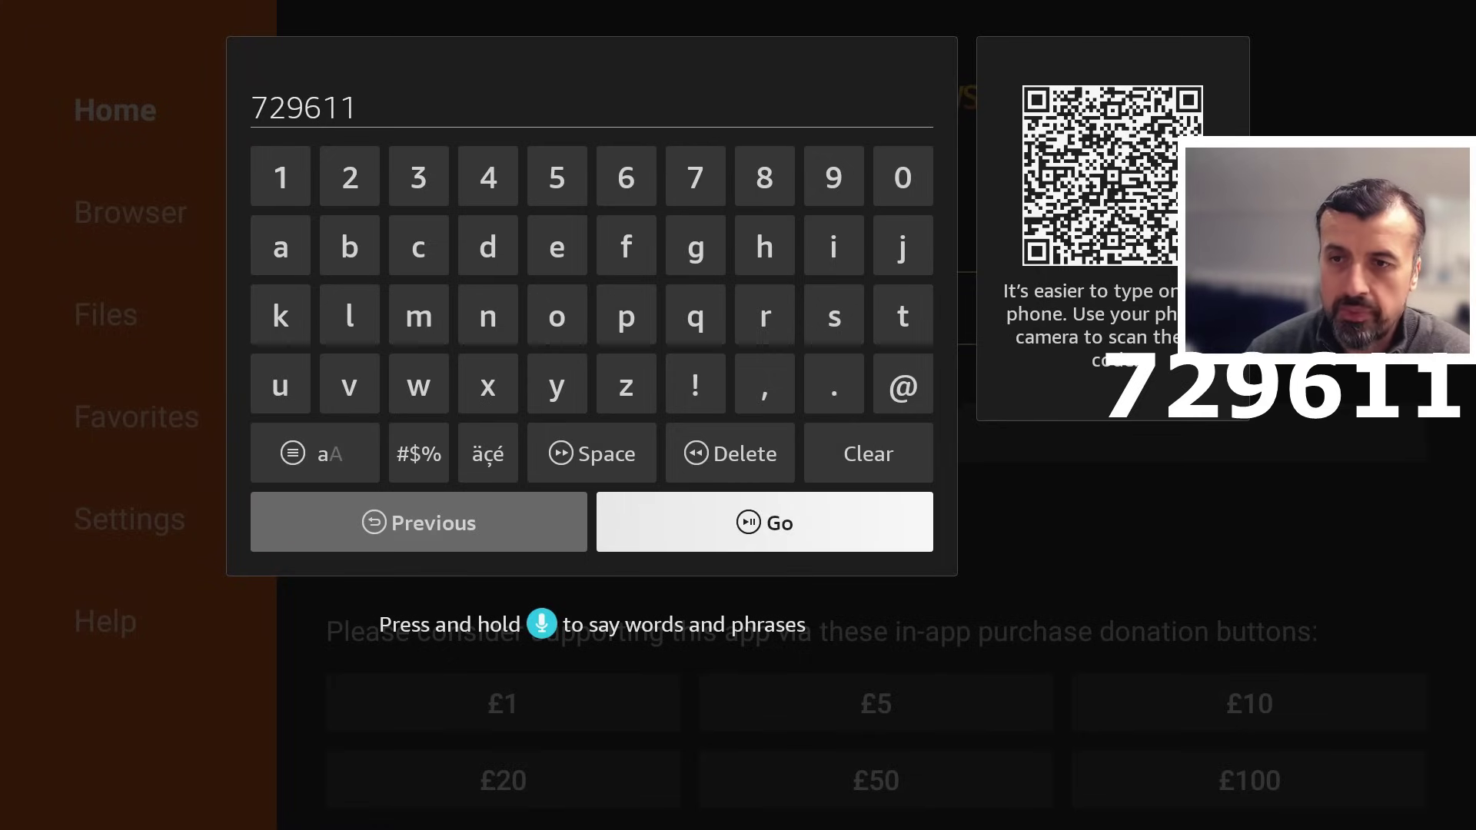
pyautogui.press('Return')
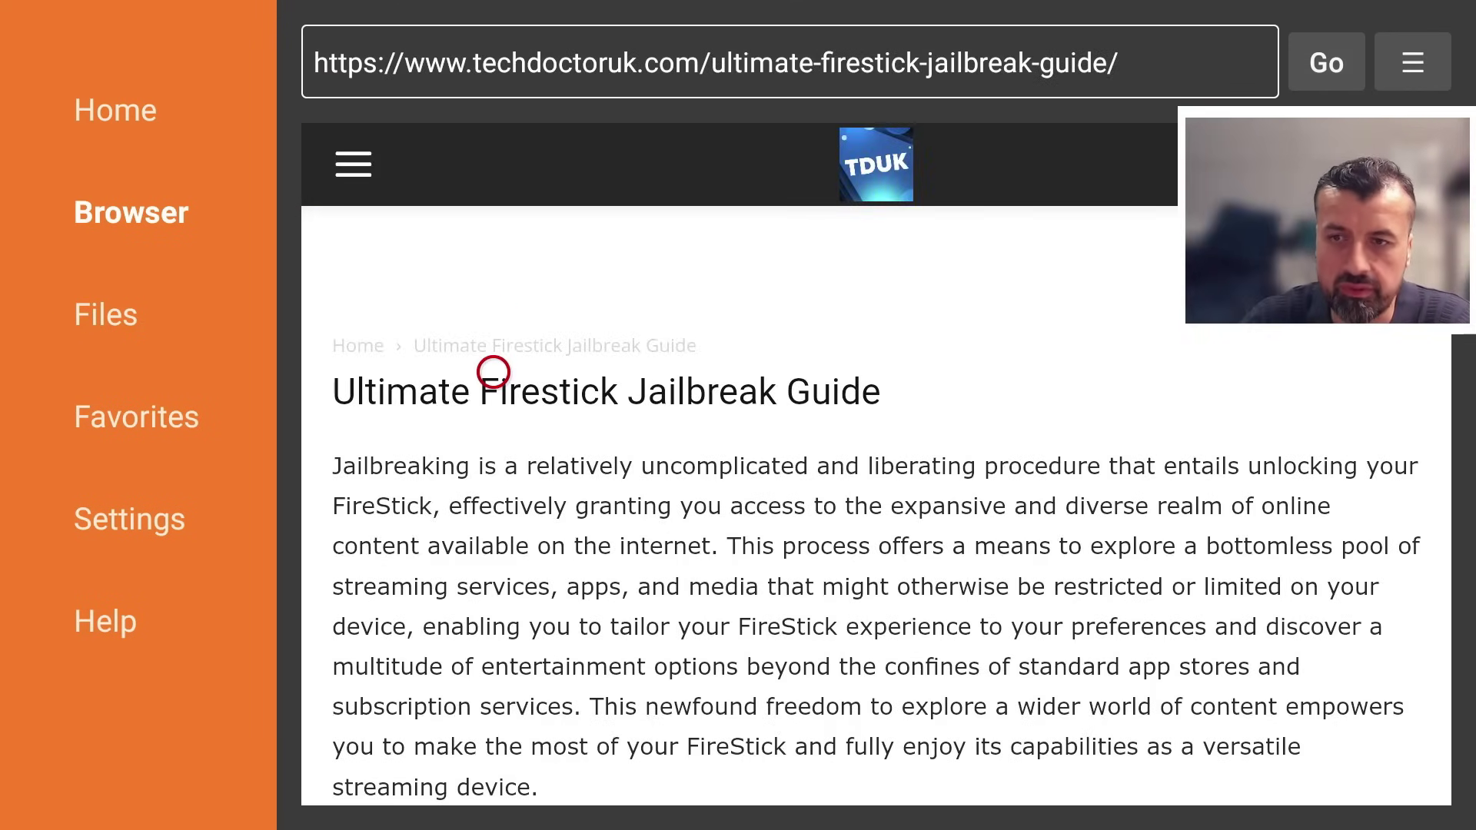
# Scroll to Software Needed and follow the 'Ultimate App Store (FULLY Load Any Device)' link.
pyautogui.scroll(-7, 492, 774)
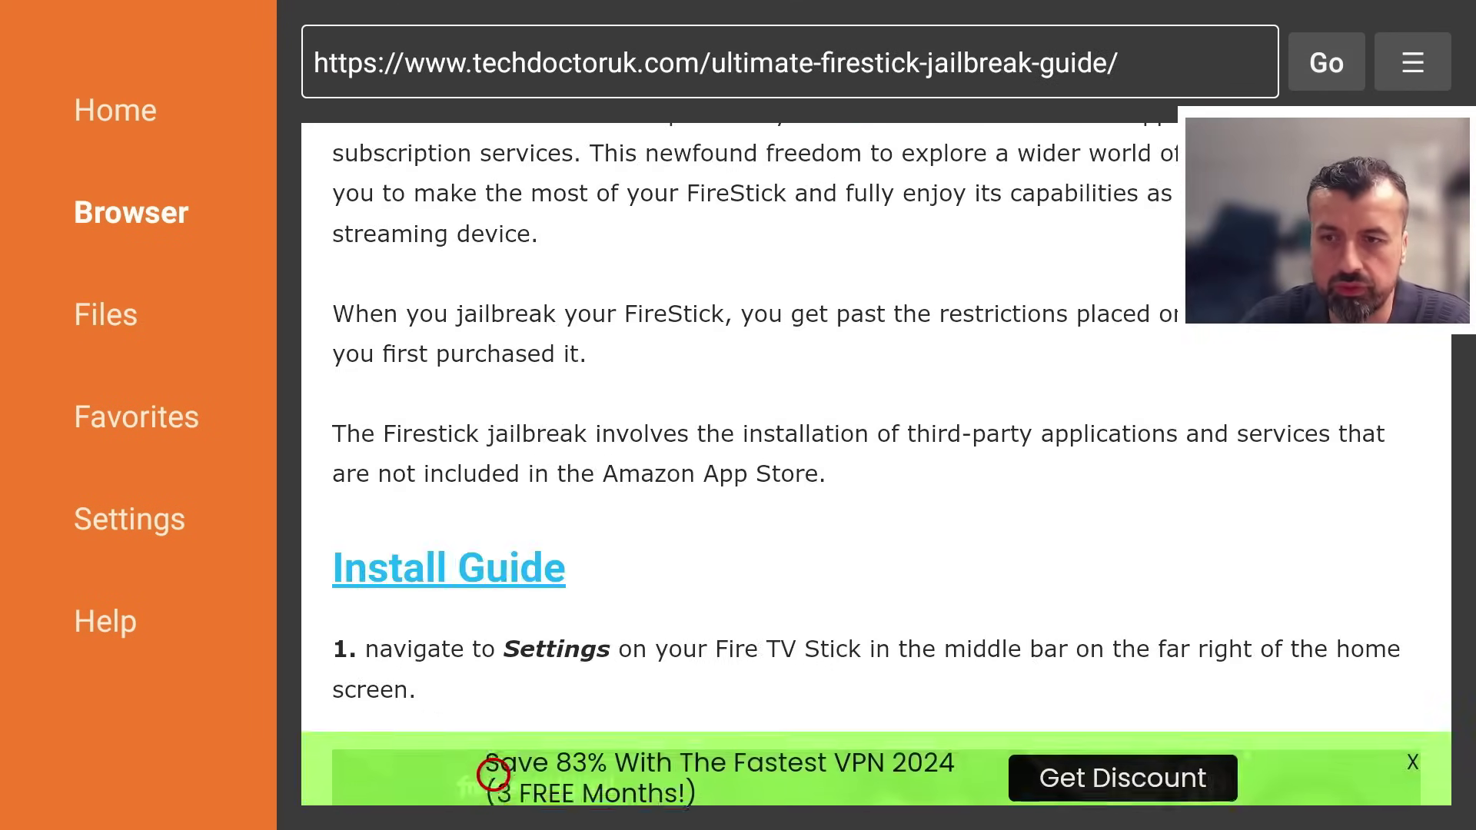
pyautogui.scroll(-6, 493, 774)
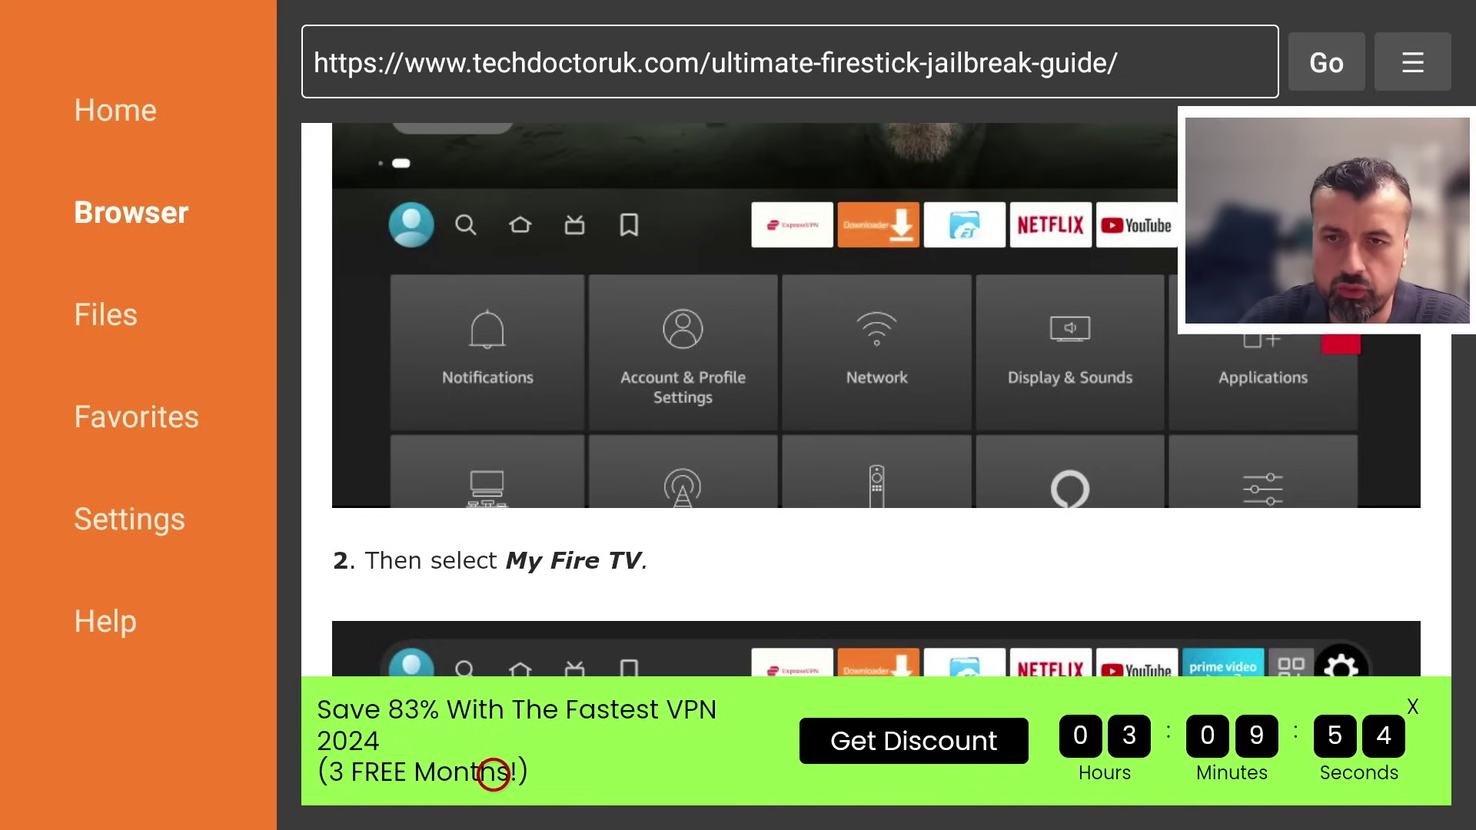
pyautogui.scroll(-9, 494, 773)
pyautogui.scroll(-15, 494, 774)
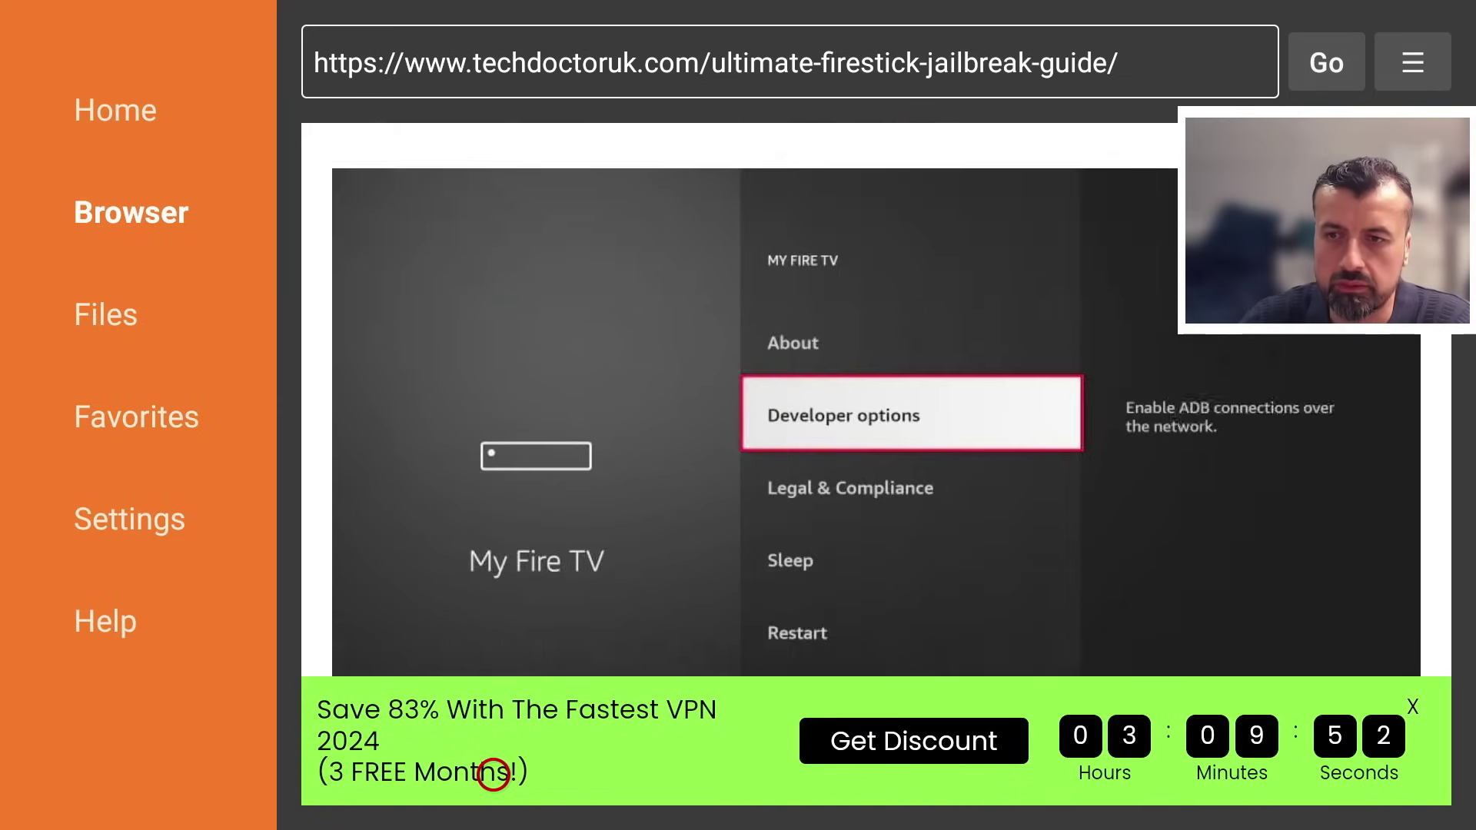
pyautogui.scroll(-15, 494, 774)
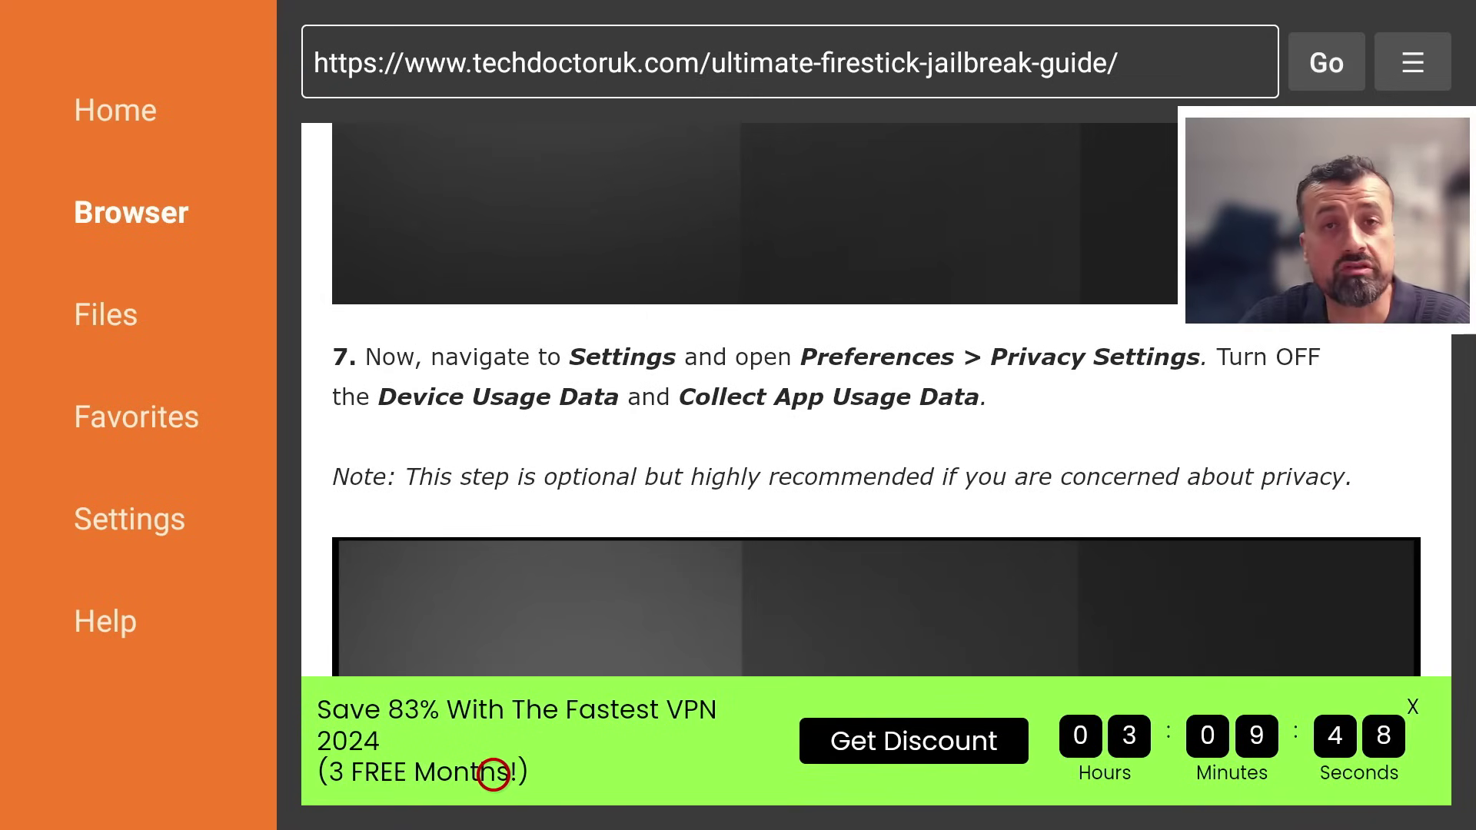
pyautogui.scroll(-10, 495, 773)
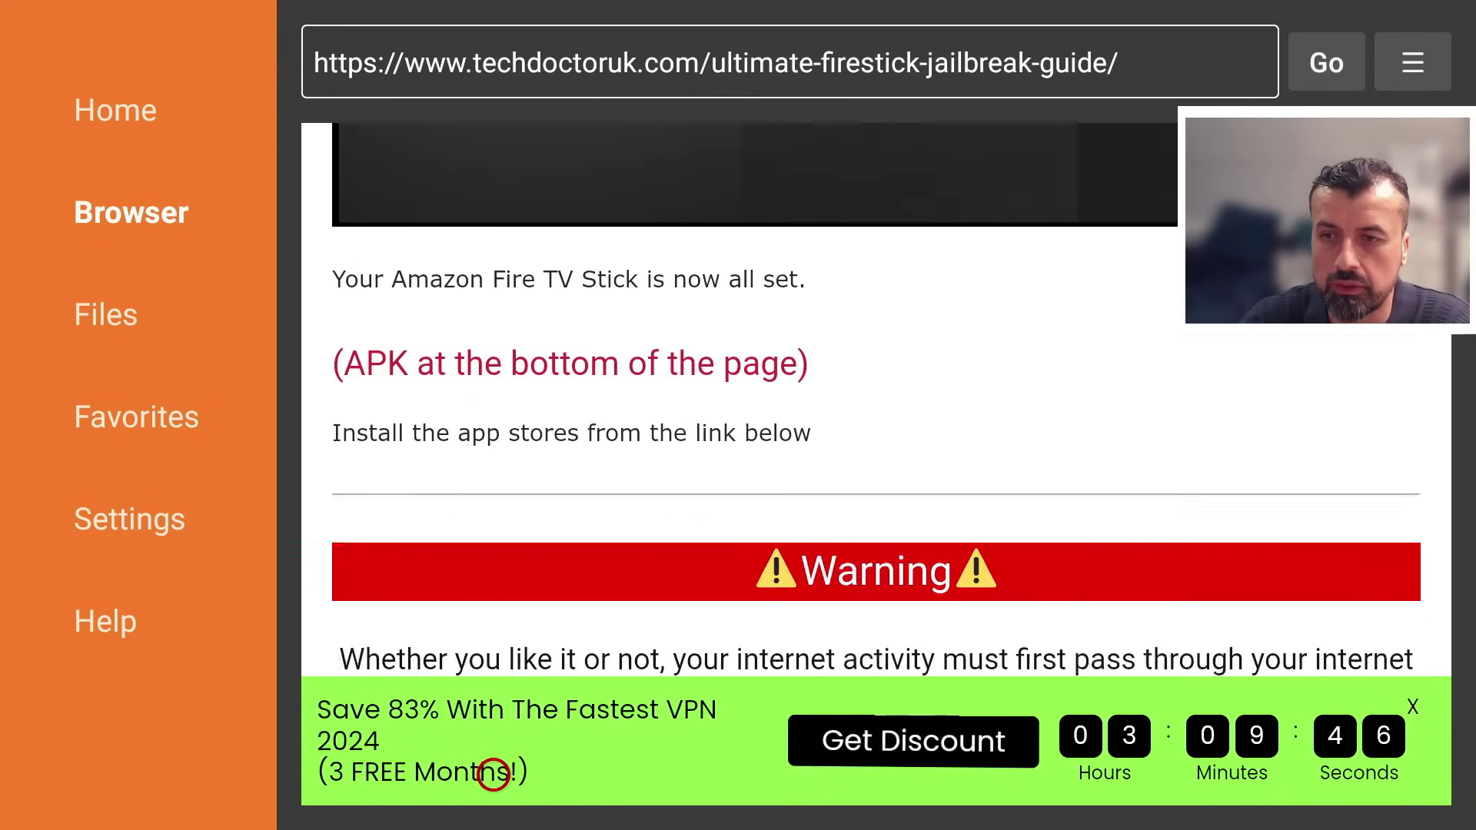
pyautogui.scroll(-10, 495, 773)
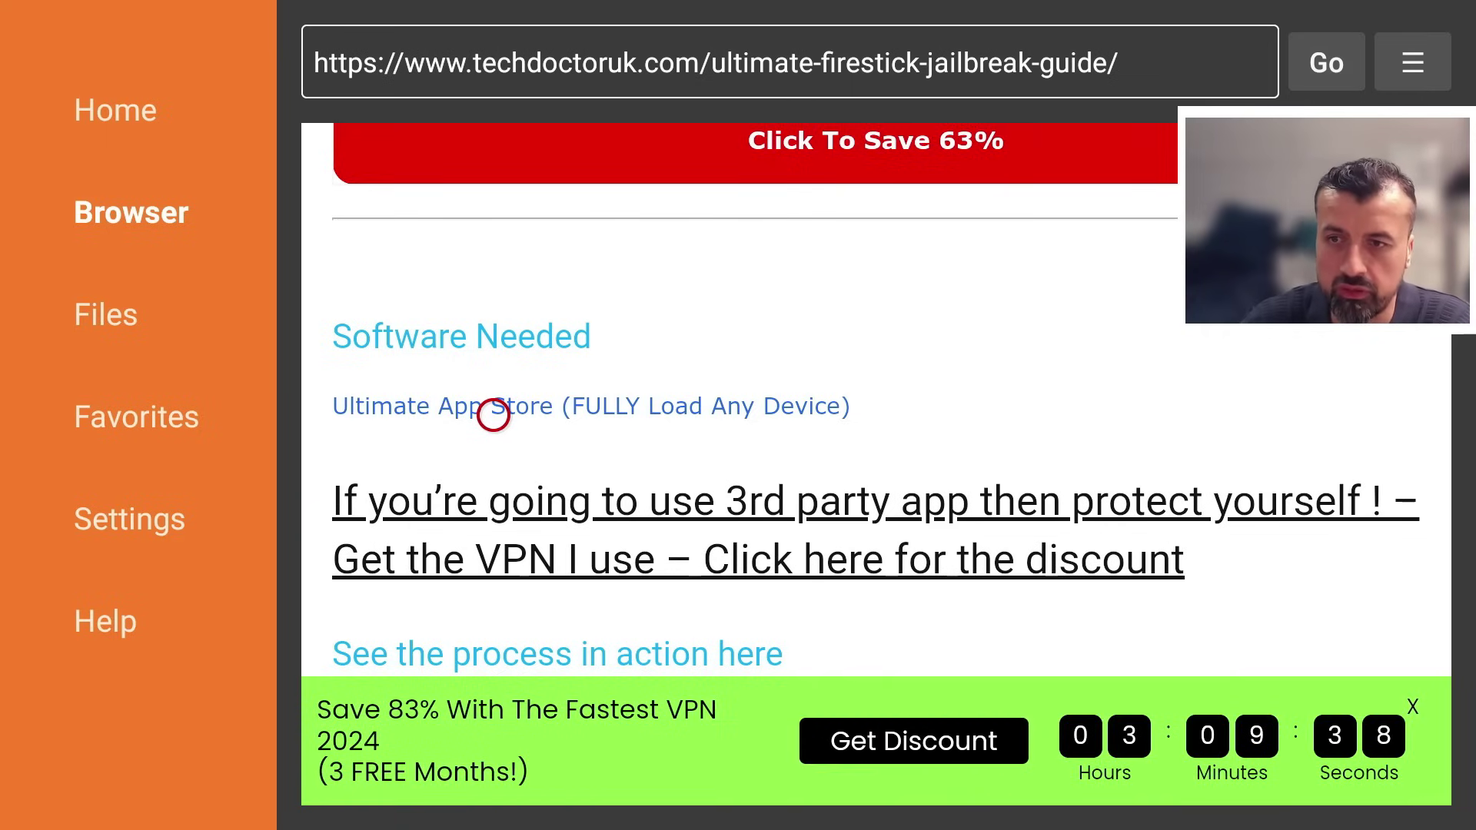
pyautogui.click(493, 415)
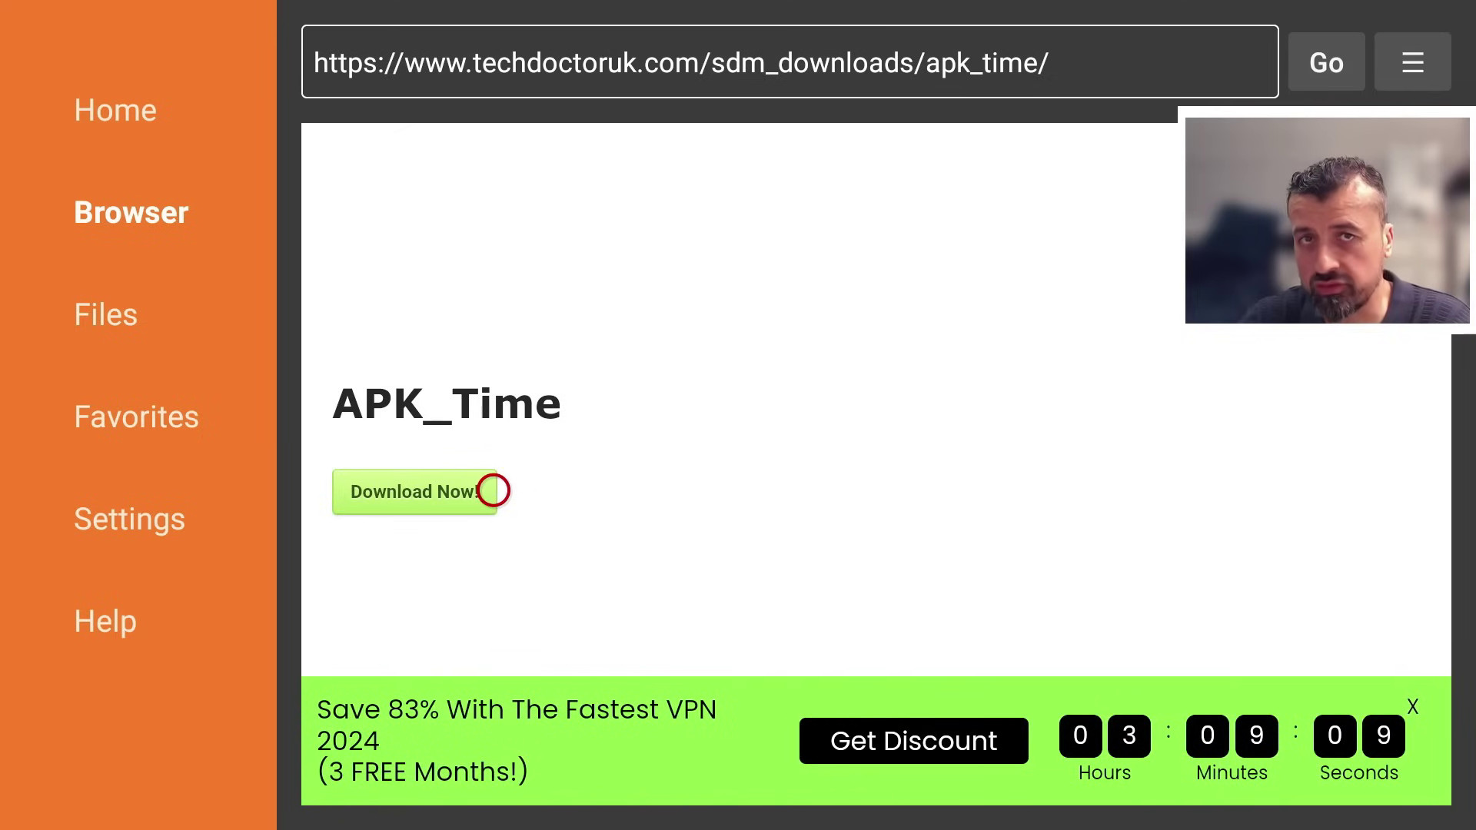
# Download APKTime-v2.2-Original.apk, install APKTime, and dismiss the installed prompt with DONE.
pyautogui.click(493, 490)
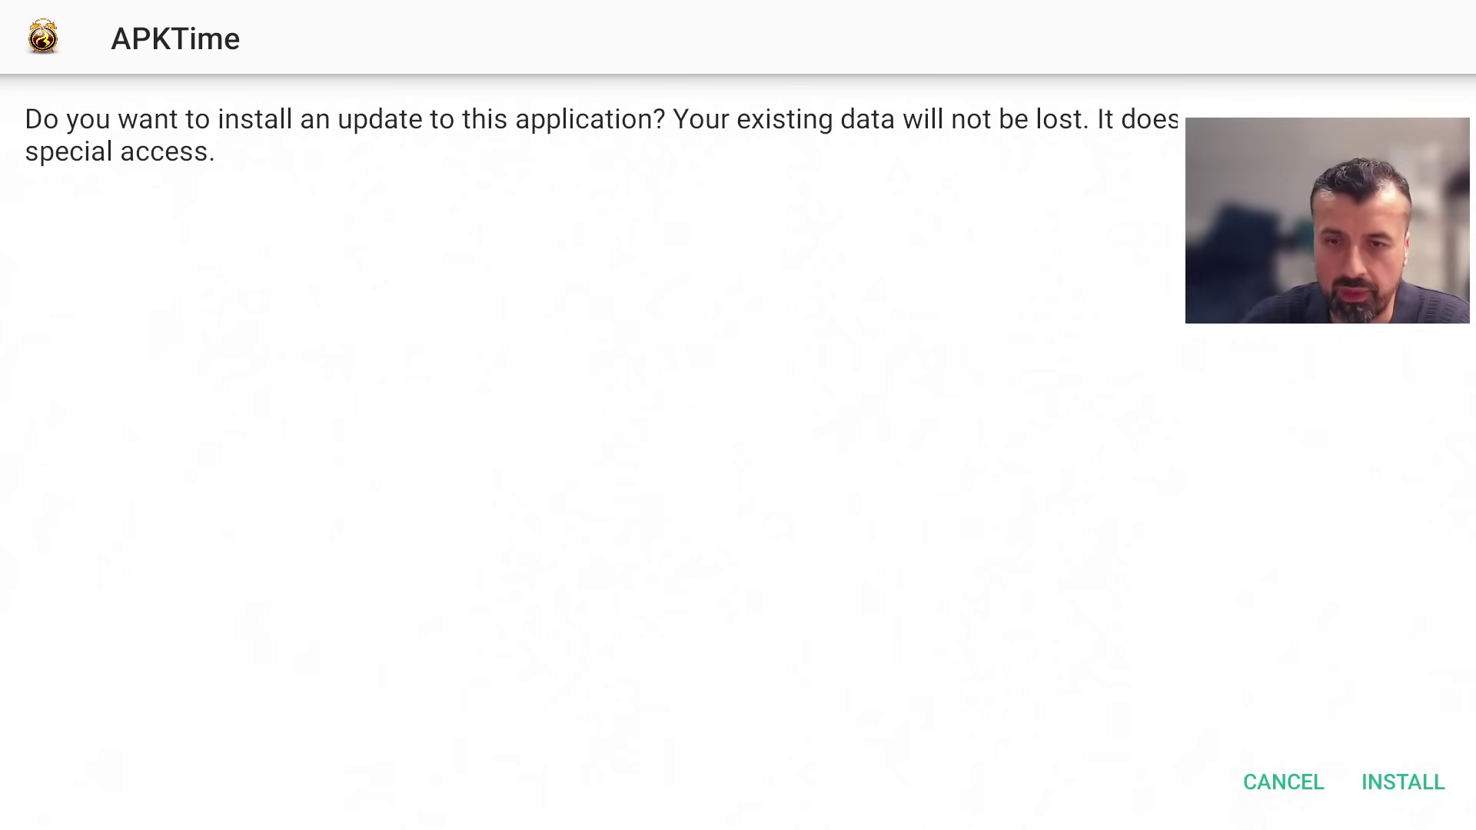
pyautogui.press('Right')
pyautogui.press('Return')
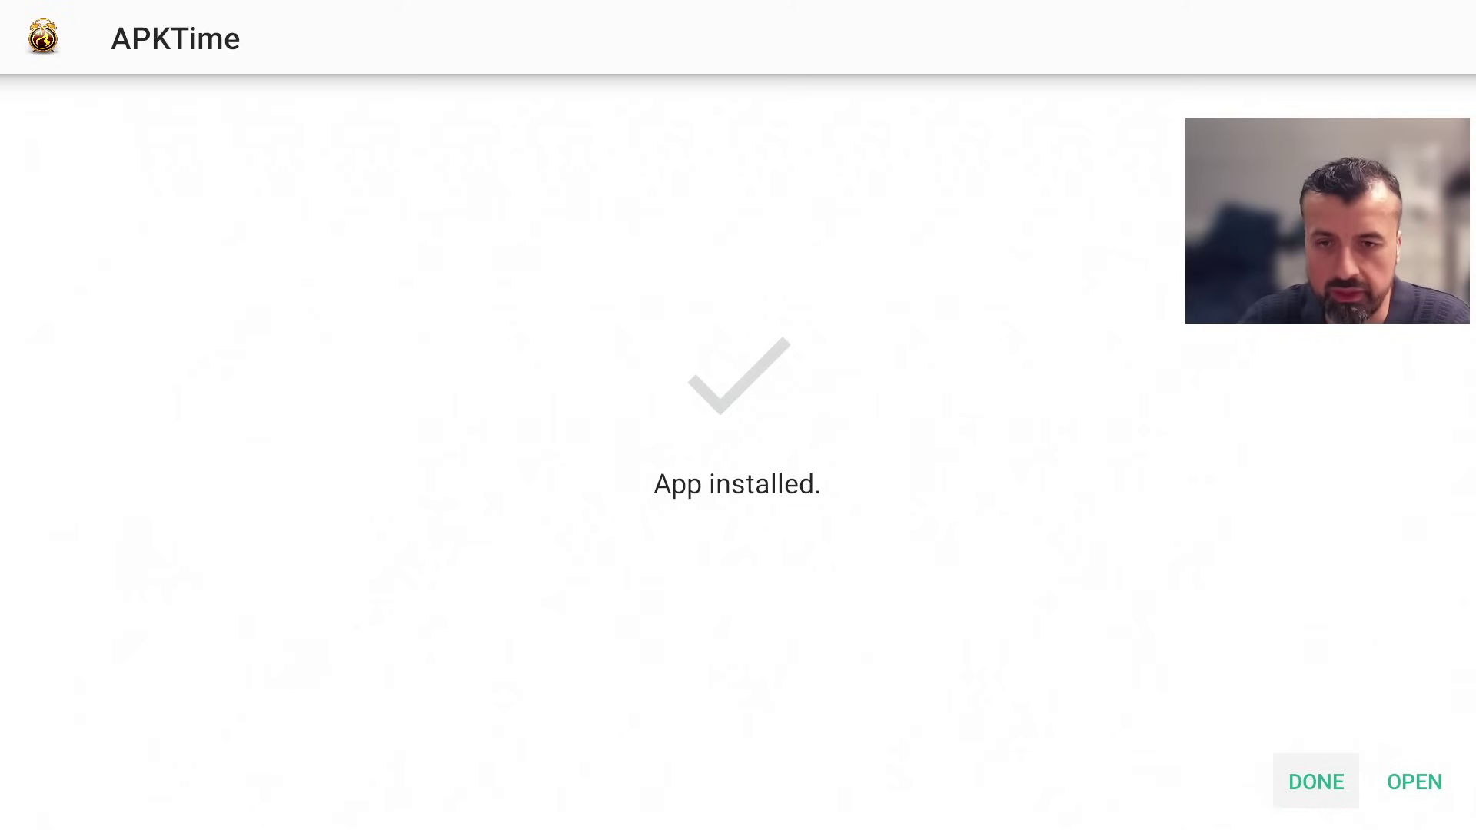
pyautogui.press('Return')
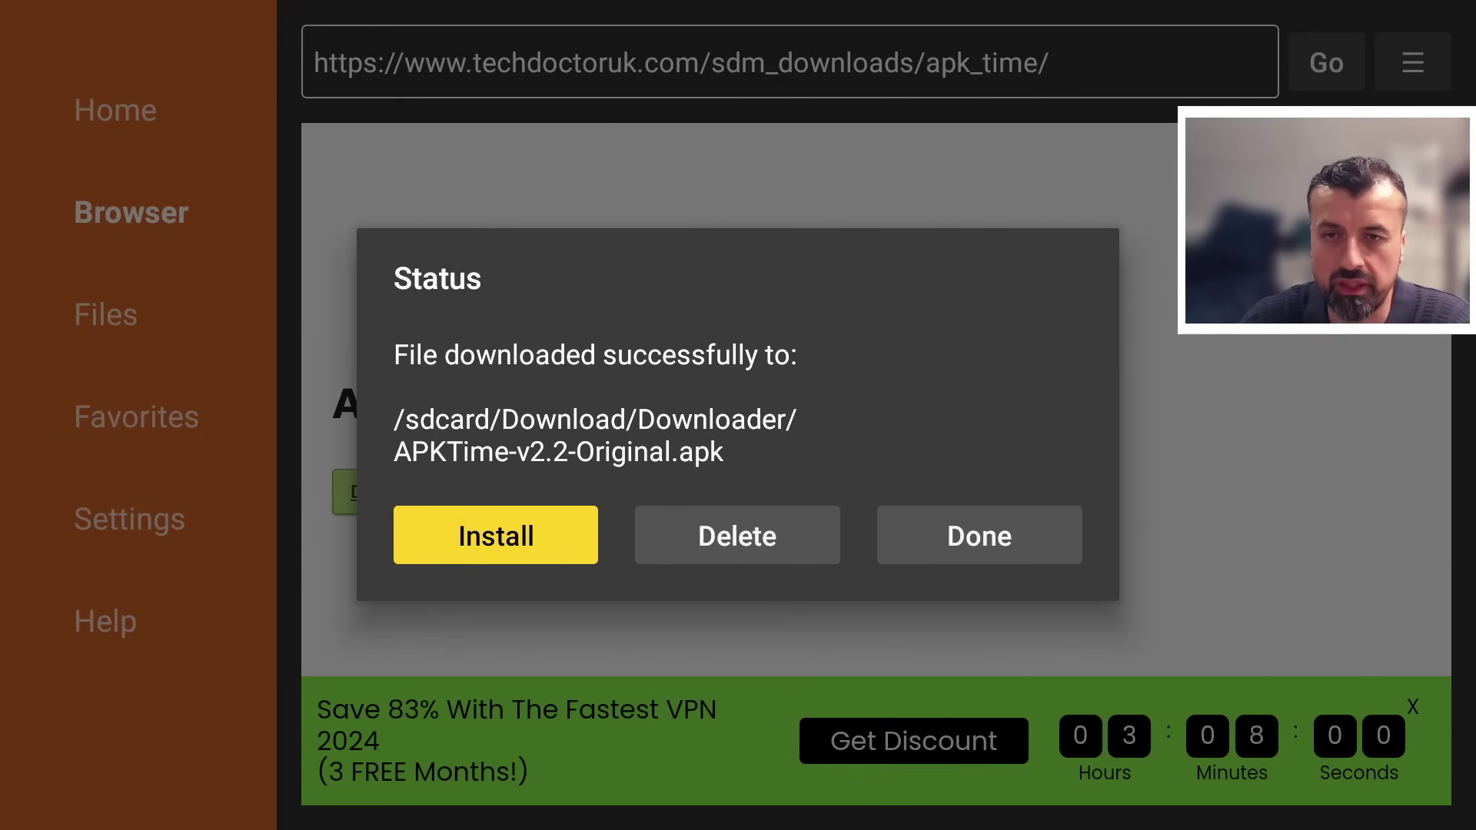
# Leave Downloader for the Home screen and open Settings > My Fire TV.
pyautogui.press('Escape')
pyautogui.press('Home')
pyautogui.press('Left')
pyautogui.press('Left')
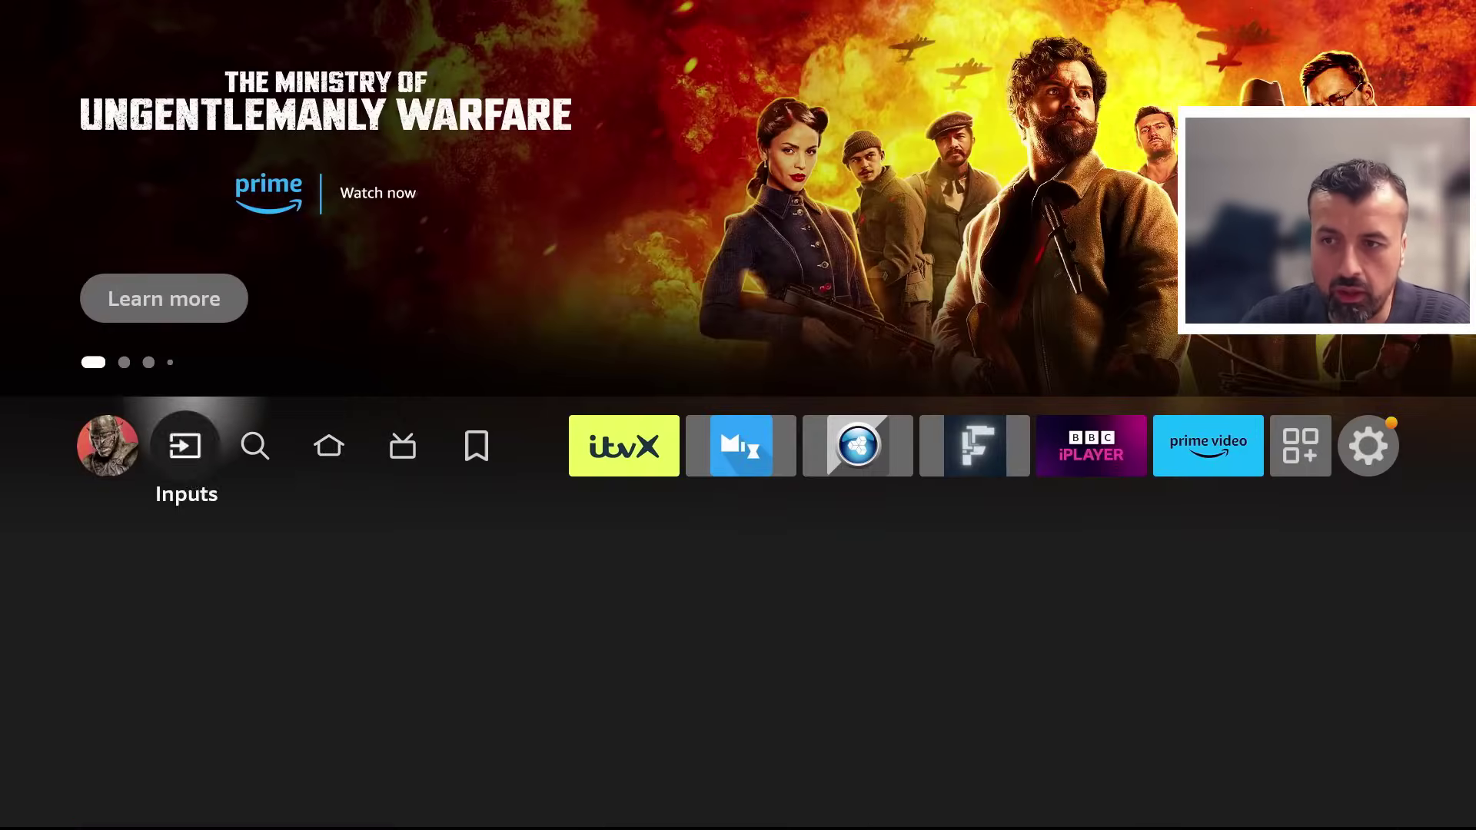
pyautogui.press('Left')
pyautogui.press('Left')
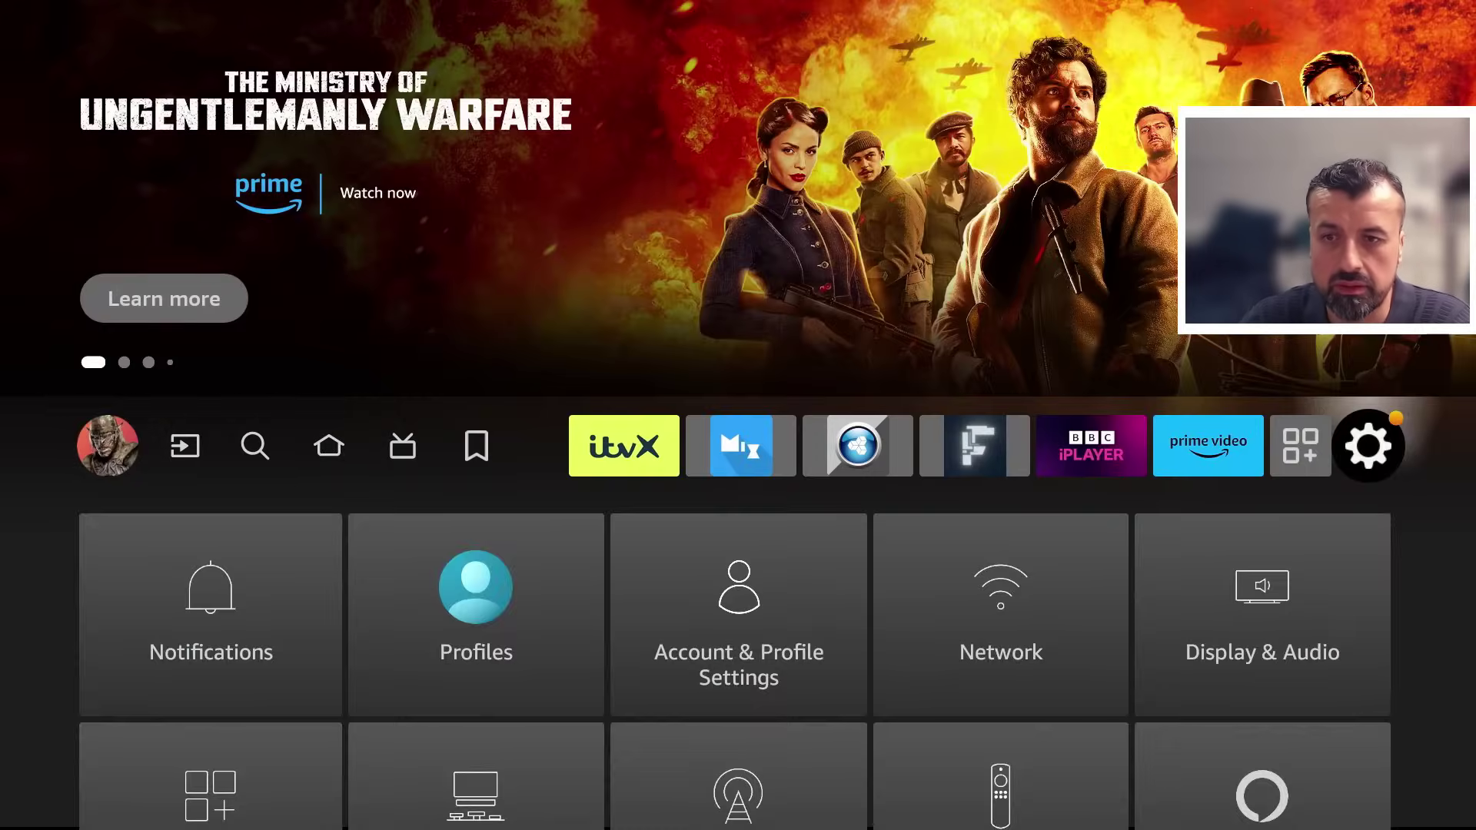
pyautogui.press('Down')
pyautogui.press('Down')
pyautogui.press('Down')
pyautogui.press('Right')
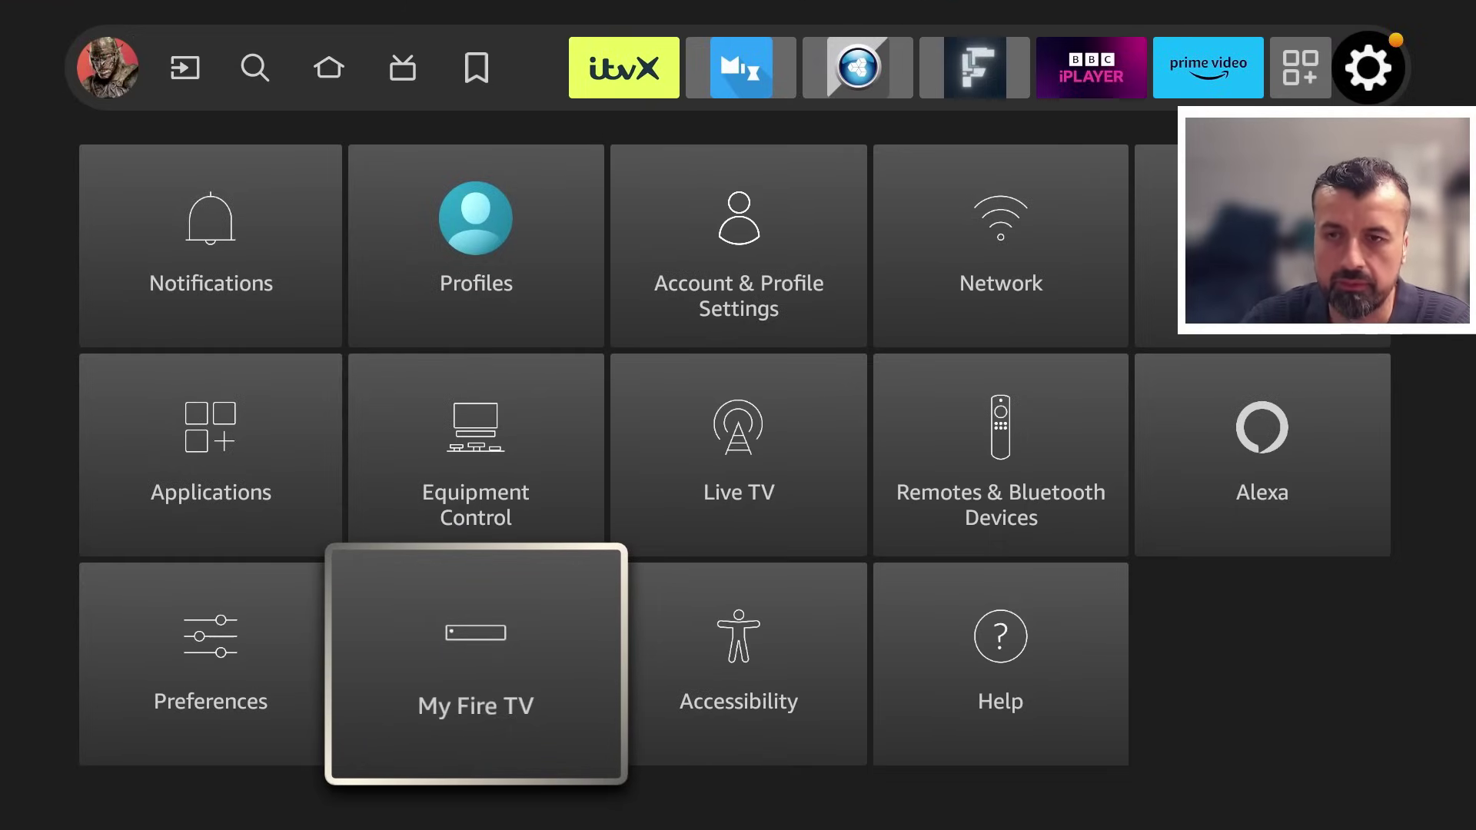
pyautogui.press('Return')
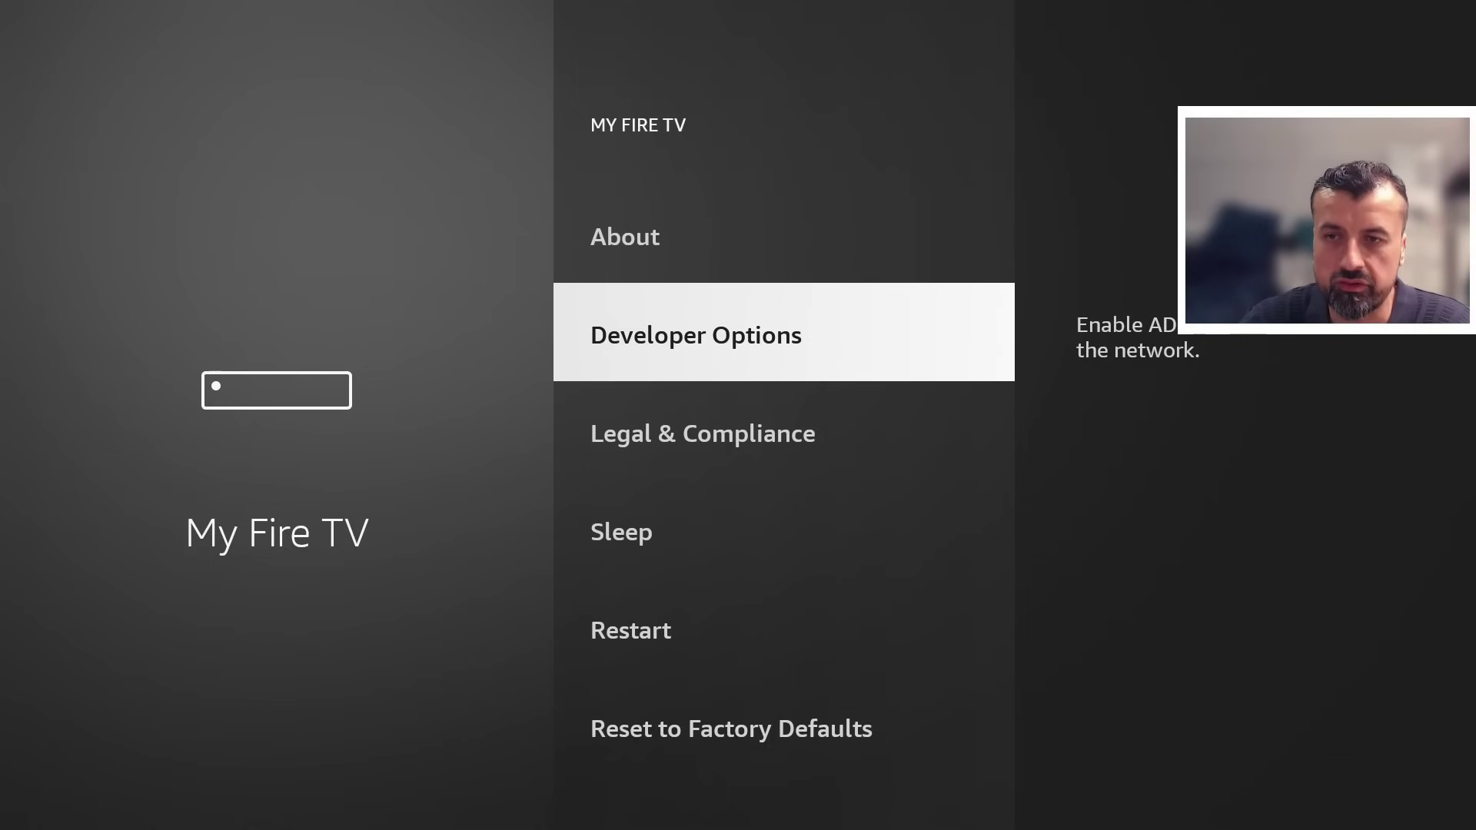
# Turn APKTime ON in Developer Options > Install unknown apps.
pyautogui.press('Return')
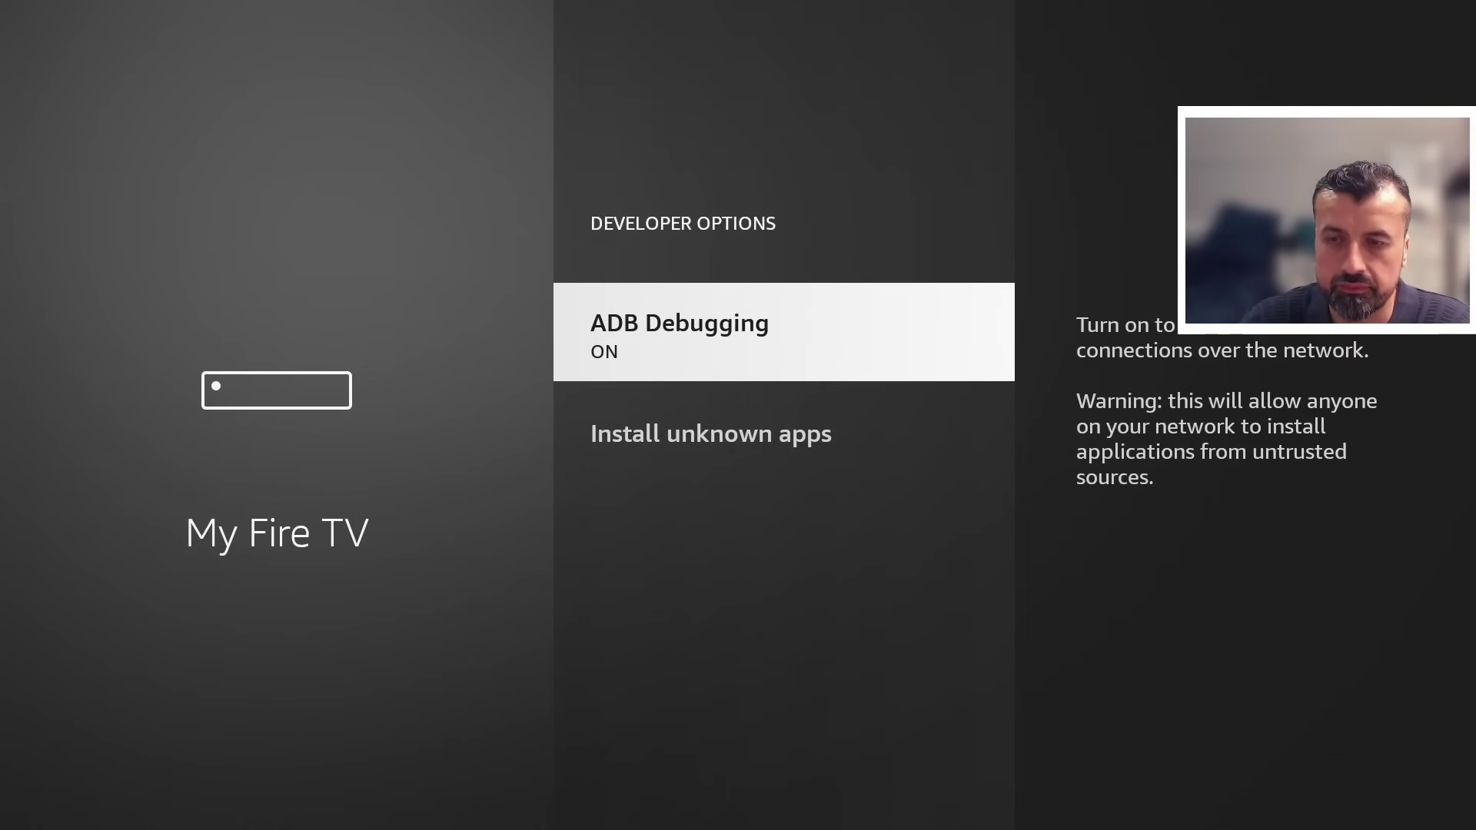
pyautogui.press('Down')
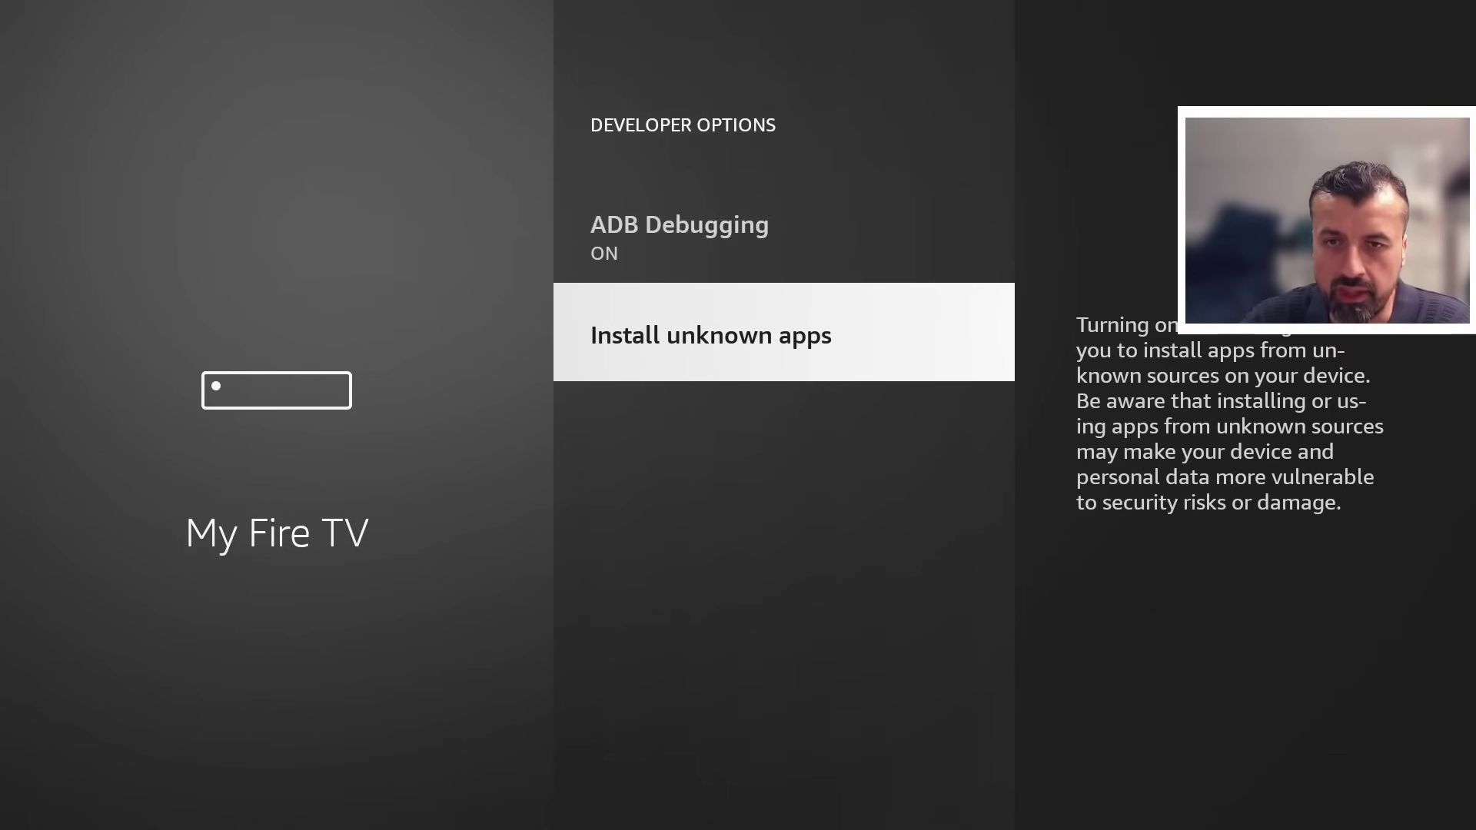
pyautogui.press('Return')
pyautogui.press('Down')
pyautogui.press('Down')
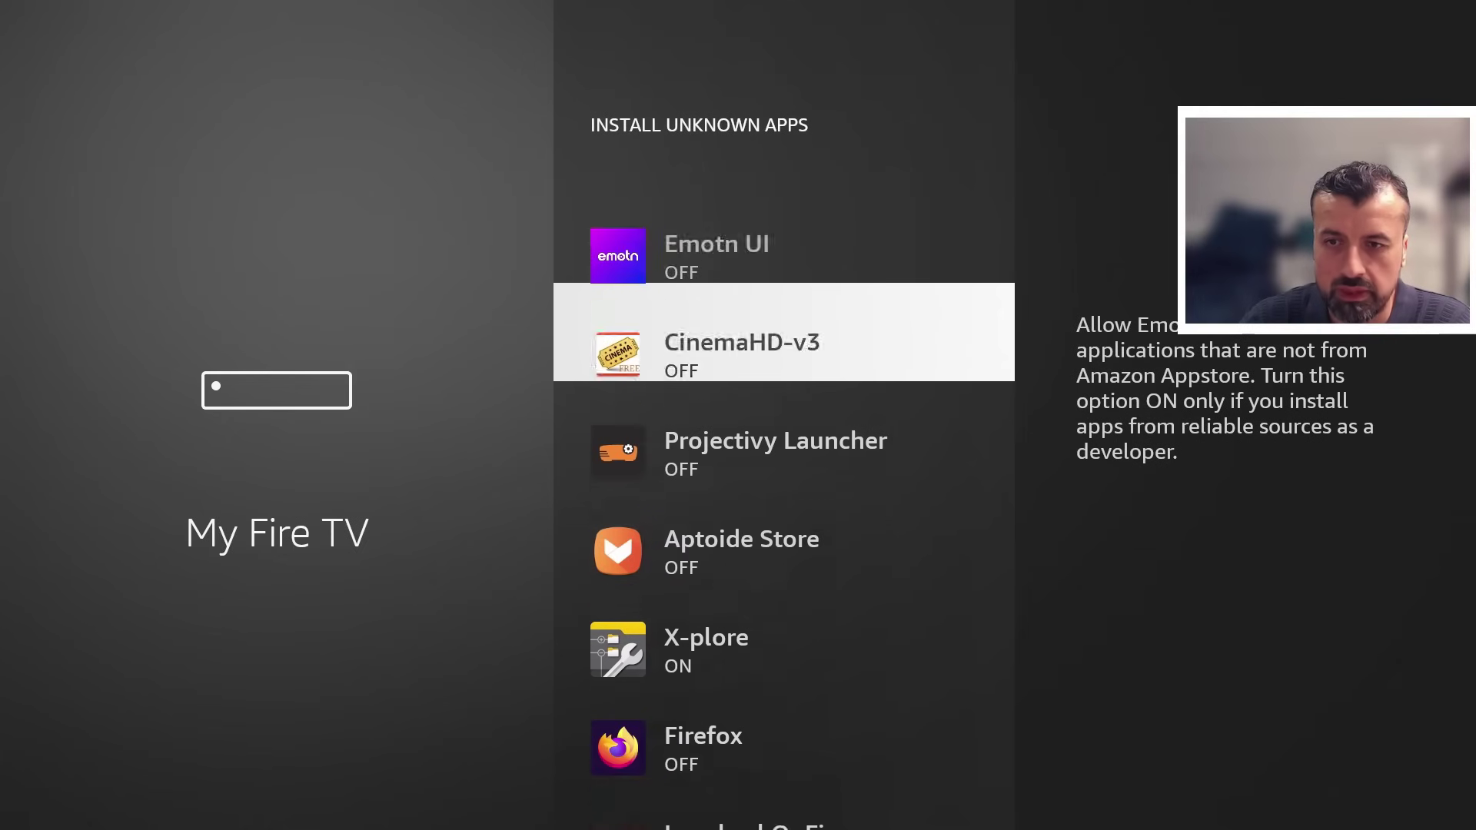
pyautogui.press('Down')
pyautogui.press('Down')
pyautogui.press('Down')
pyautogui.press('Down')
pyautogui.press('Down')
pyautogui.press('Down')
pyautogui.press('Down')
pyautogui.press('Down')
pyautogui.press('Down')
pyautogui.press('Down')
pyautogui.press('Down')
pyautogui.press('Down')
pyautogui.press('Down')
pyautogui.press('Down')
pyautogui.press('Down')
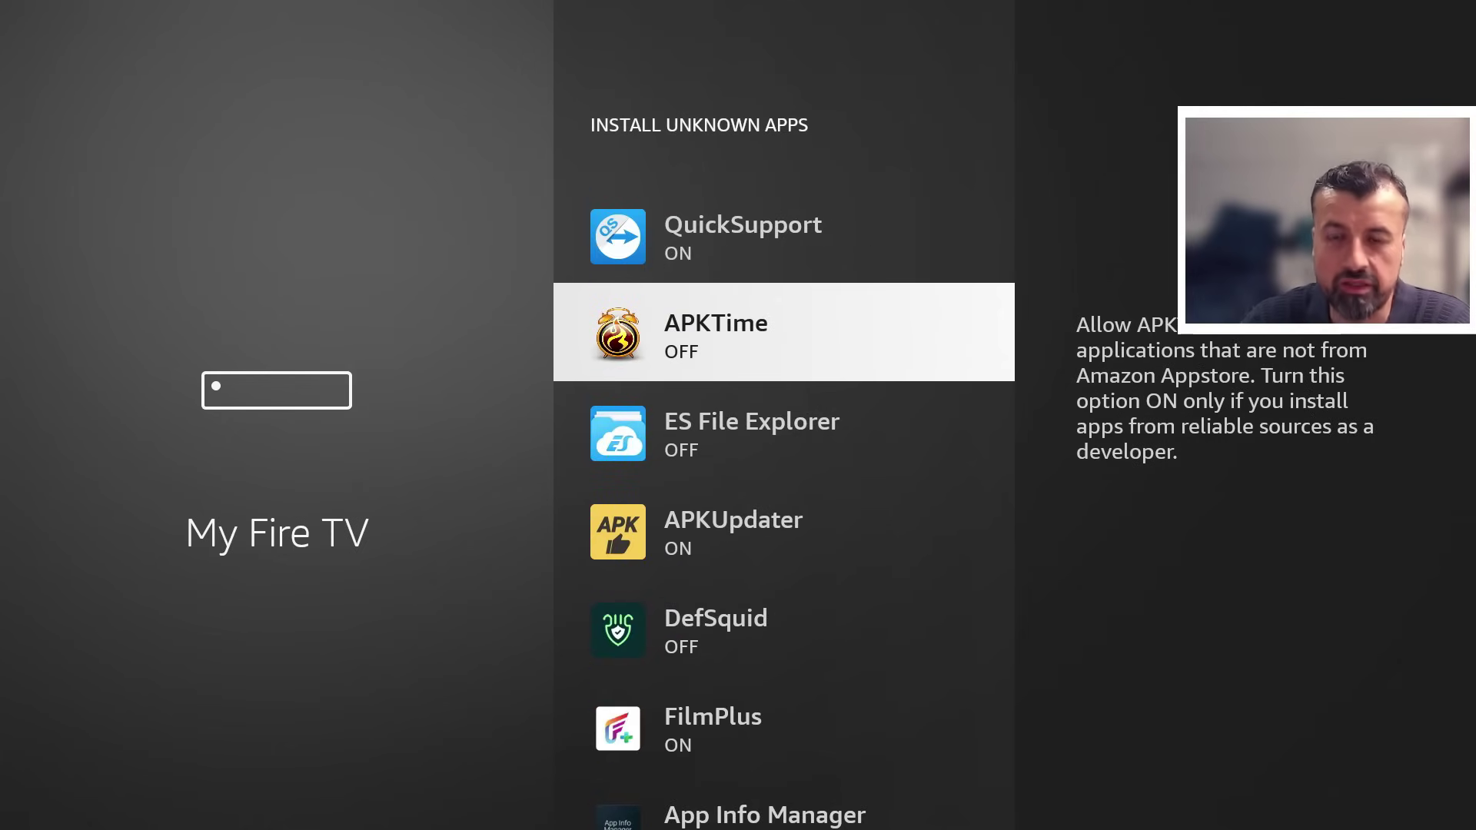
pyautogui.press('Return')
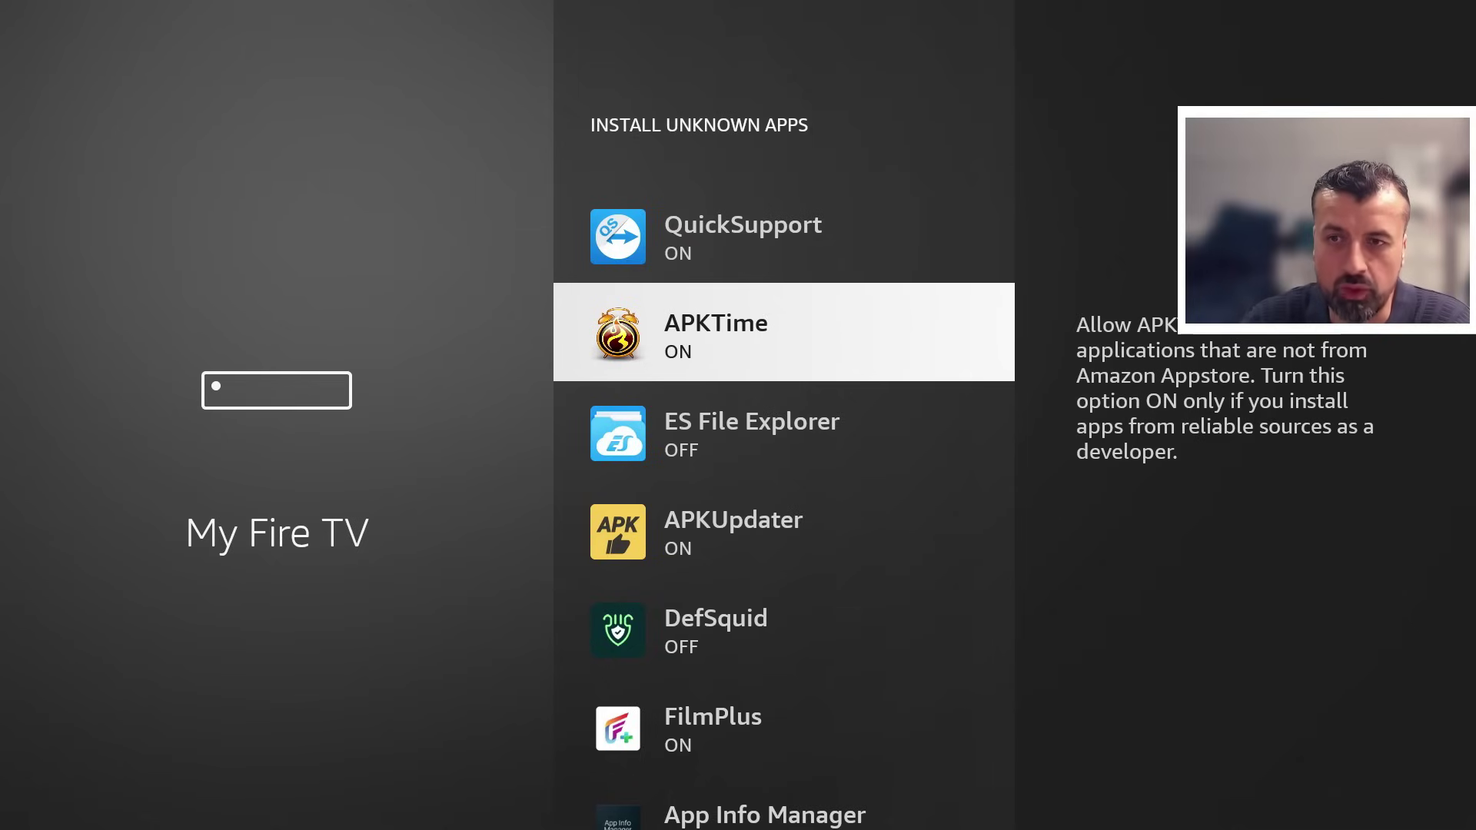